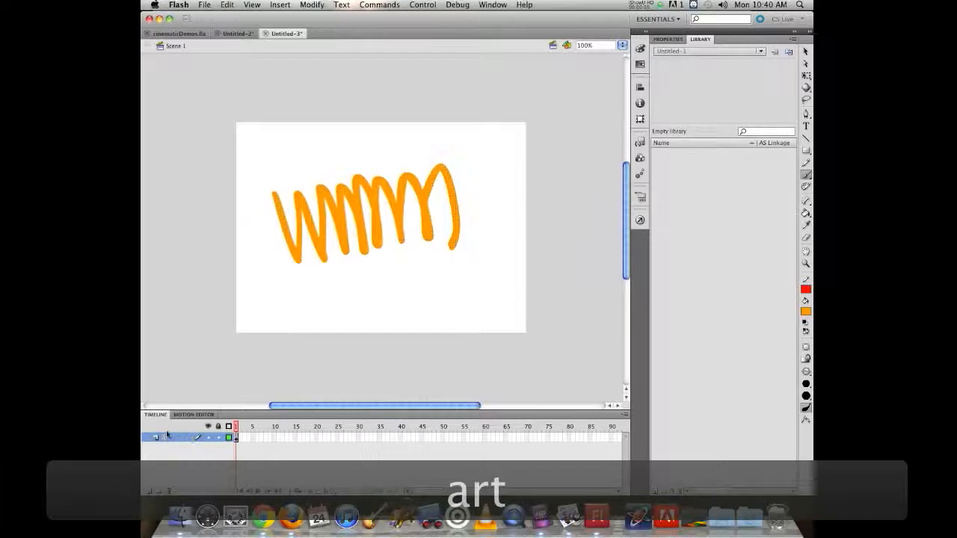
# Step: Add a layer above the art layer and scribble dark green brush strokes over the orange drawing
pyautogui.click(149, 491)
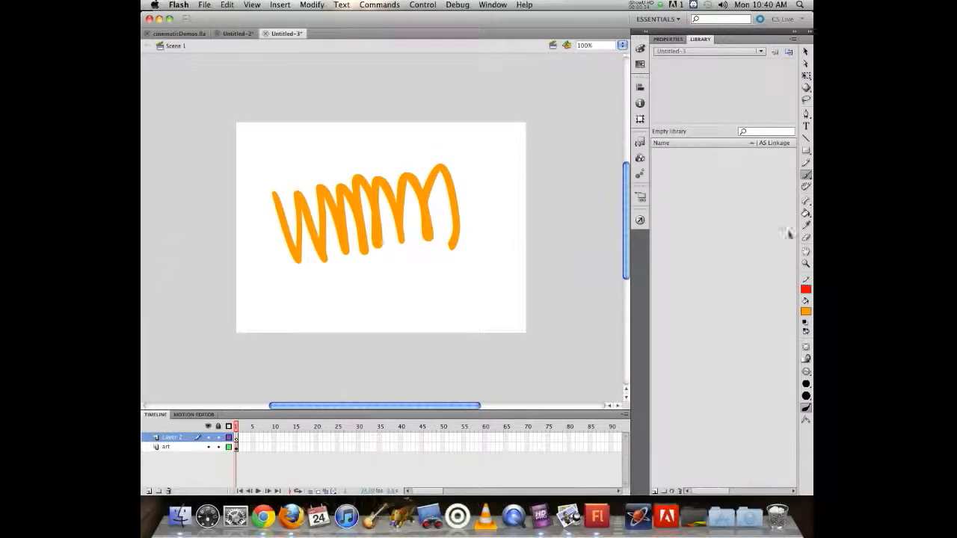
pyautogui.click(804, 312)
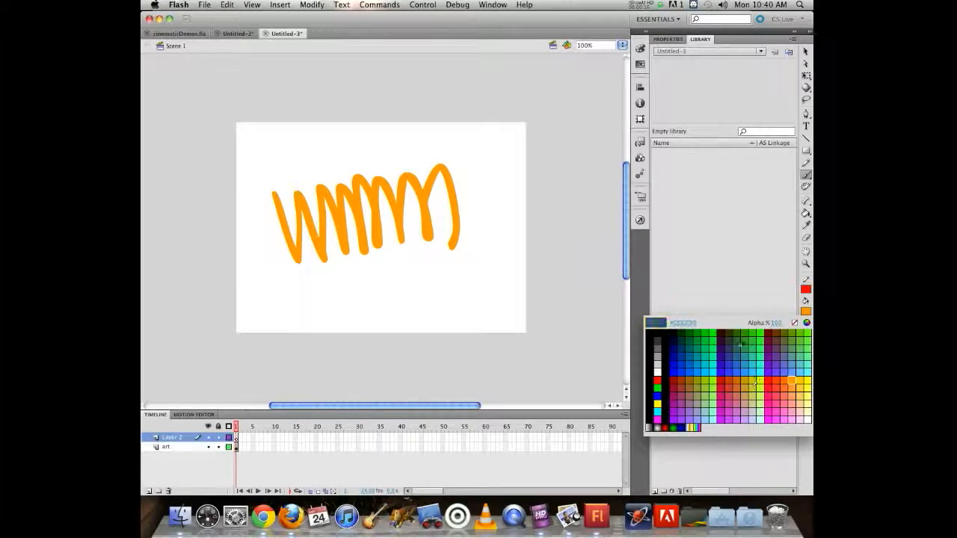
pyautogui.click(740, 343)
pyautogui.moveTo(324, 174)
pyautogui.mouseDown()
pyautogui.moveTo(357, 171)
pyautogui.moveTo(383, 243)
pyautogui.moveTo(418, 247)
pyautogui.moveTo(448, 180)
pyautogui.moveTo(428, 242)
pyautogui.moveTo(378, 198)
pyautogui.mouseUp()
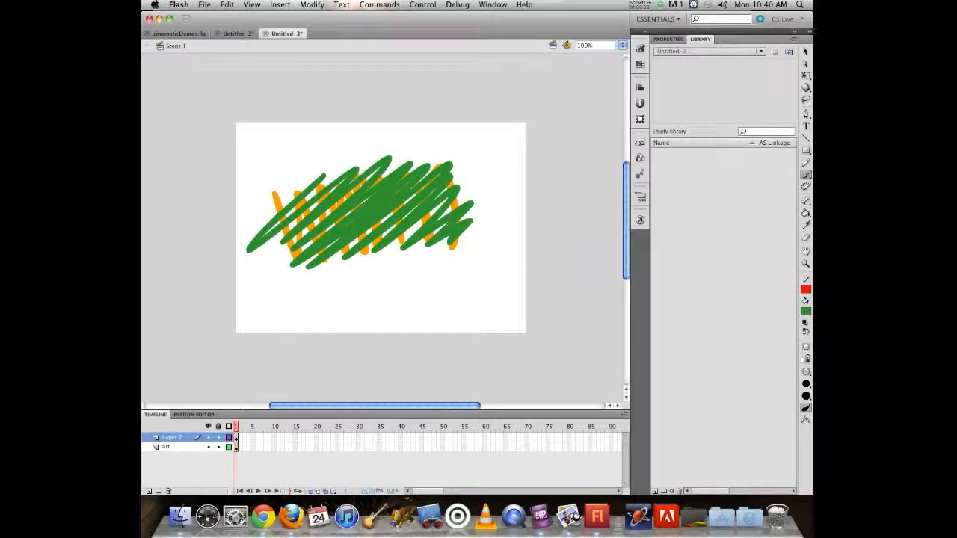
# Step: Change the type of Layer 2 to Mask in its layer properties
pyautogui.rightClick(158, 442)
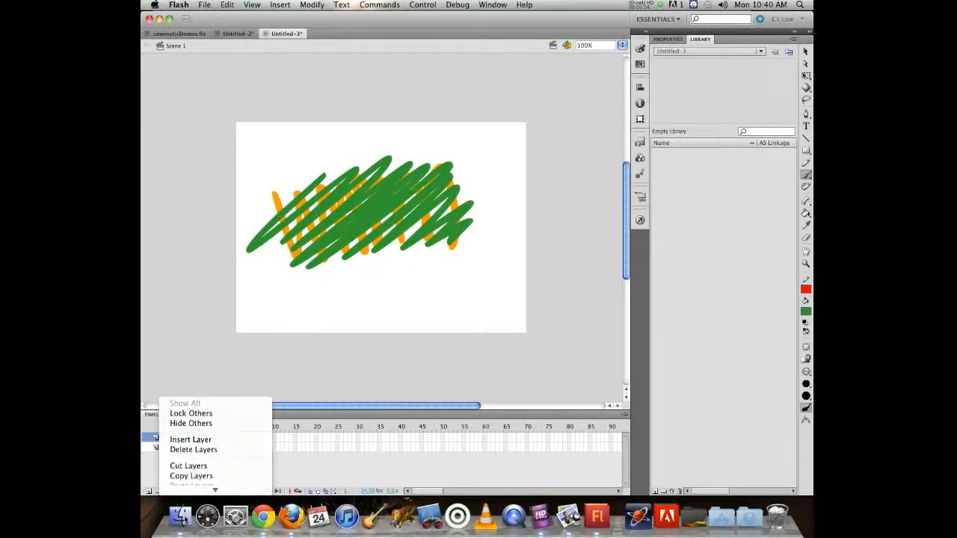
pyautogui.moveTo(185, 490)
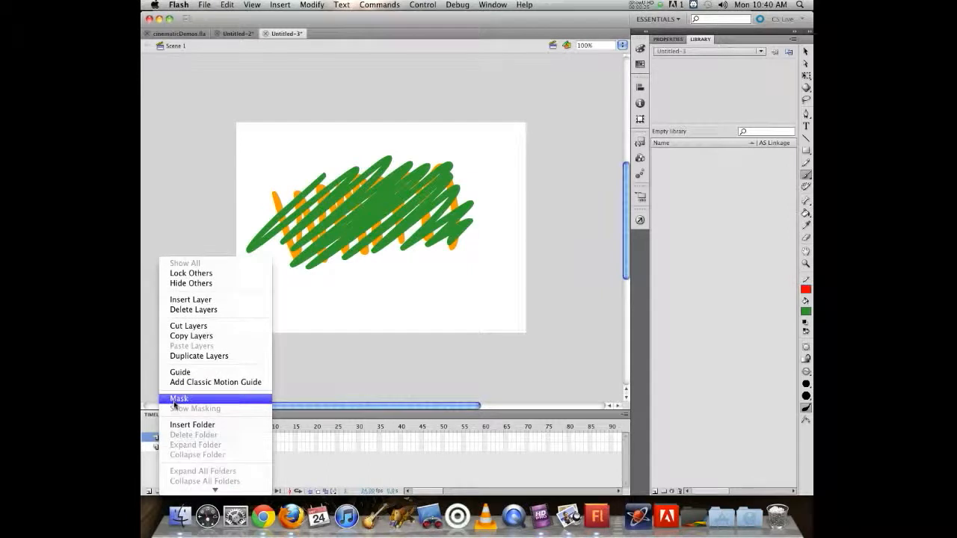
pyautogui.click(145, 365)
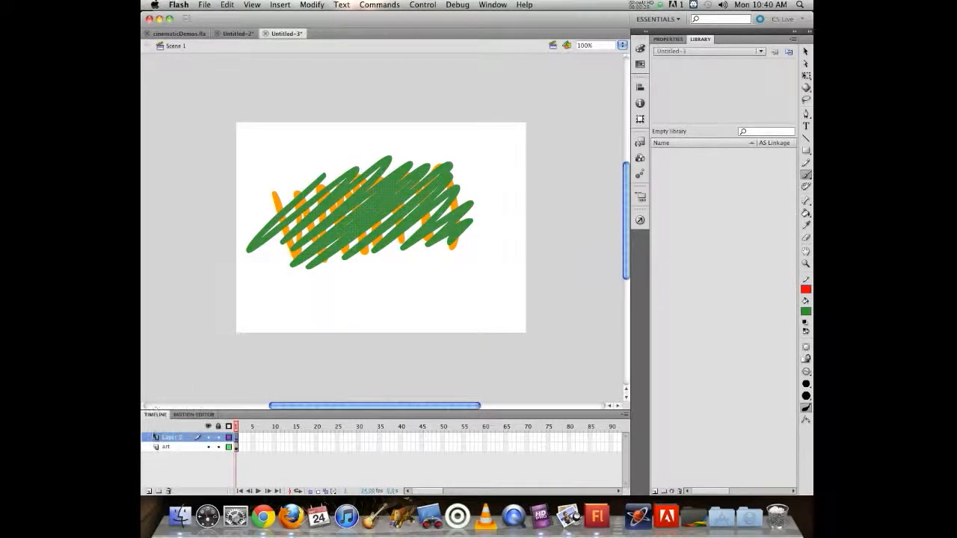
pyautogui.doubleClick(155, 438)
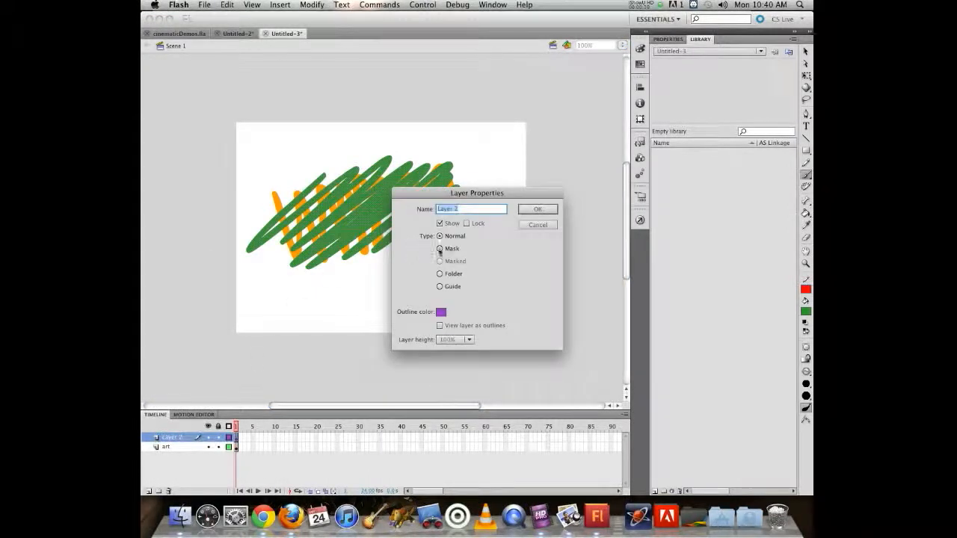
pyautogui.click(439, 248)
pyautogui.click(534, 210)
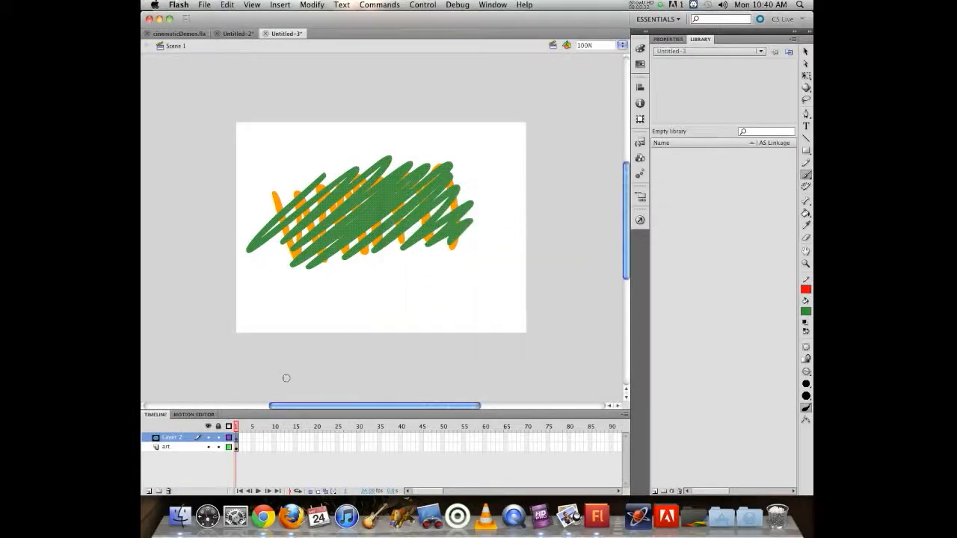
# Step: Set the art layer's type to Masked so that it sits under Layer 2
pyautogui.rightClick(157, 447)
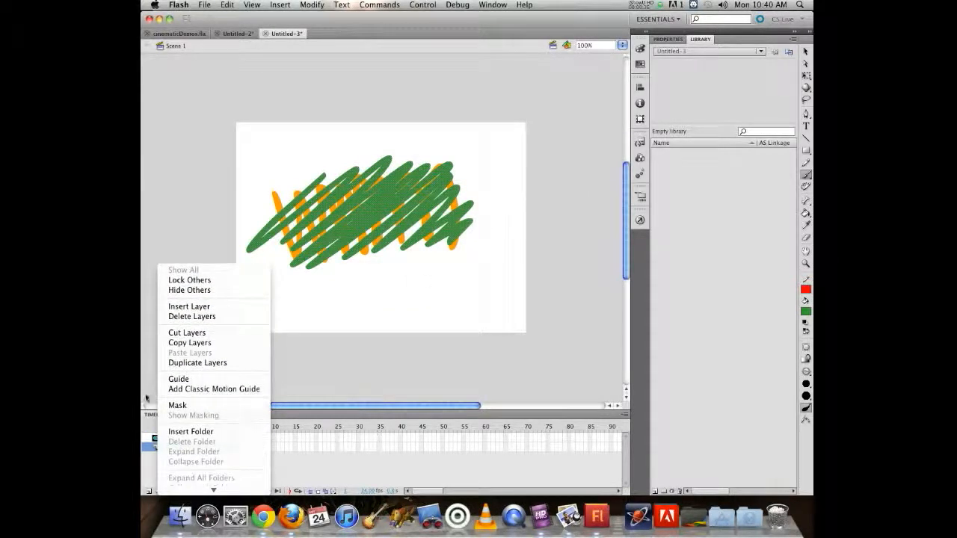
pyautogui.click(150, 373)
pyautogui.rightClick(150, 373)
pyautogui.click(157, 332)
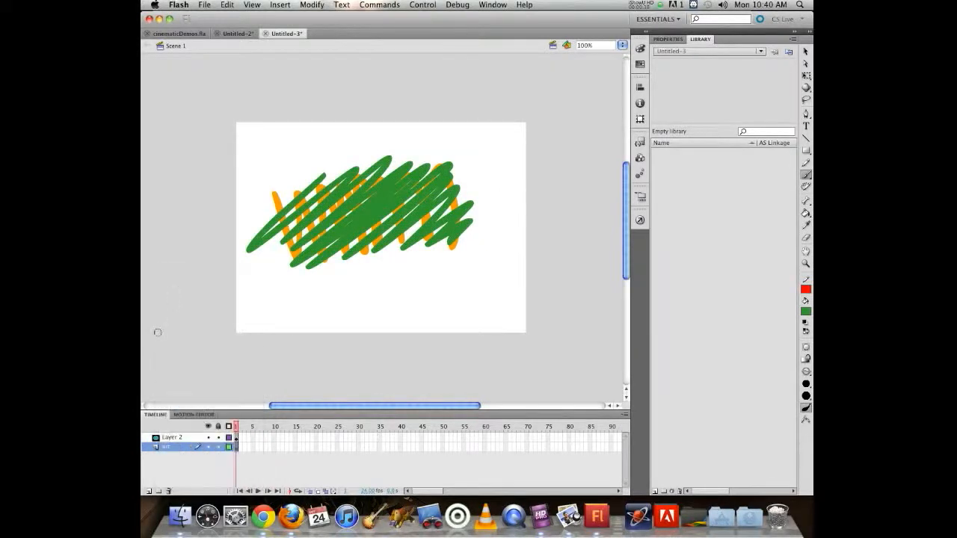
pyautogui.doubleClick(155, 448)
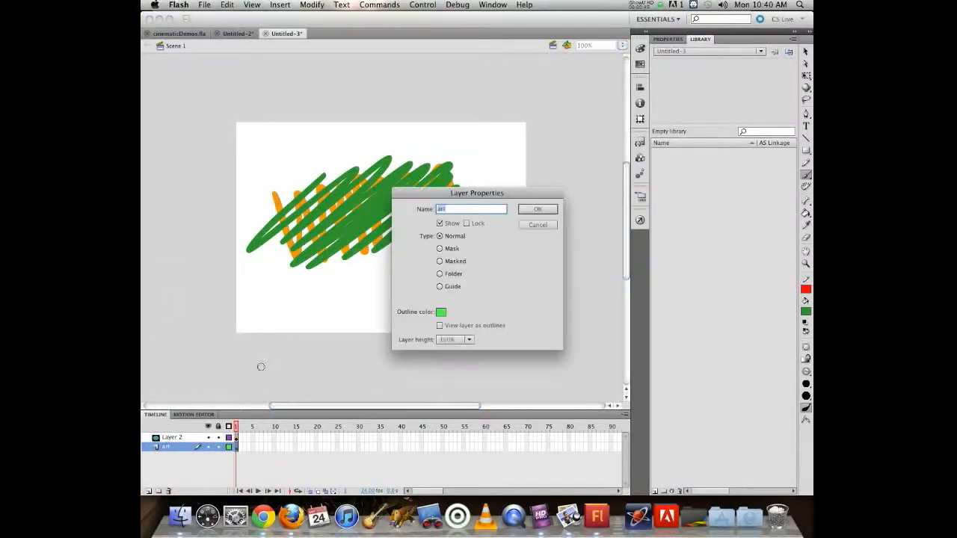
pyautogui.click(444, 260)
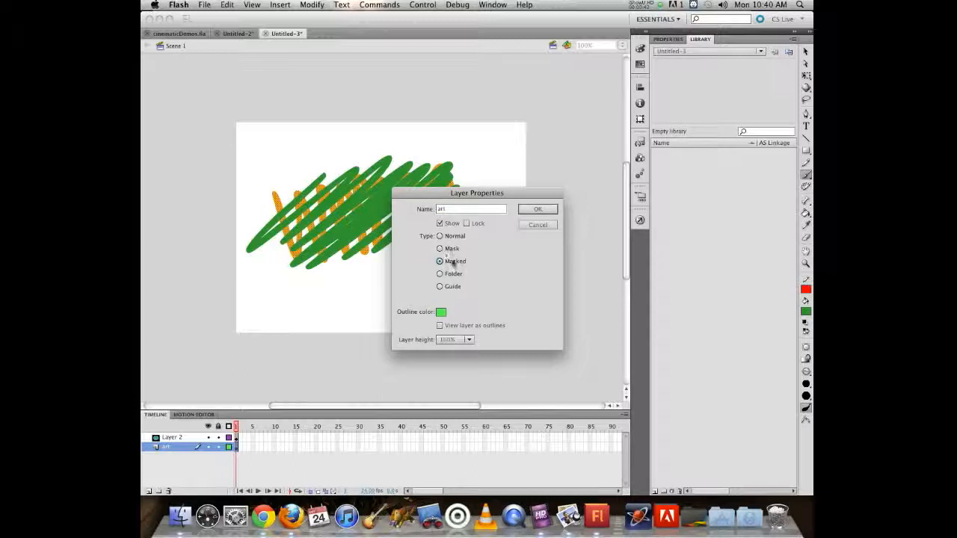
pyautogui.click(536, 209)
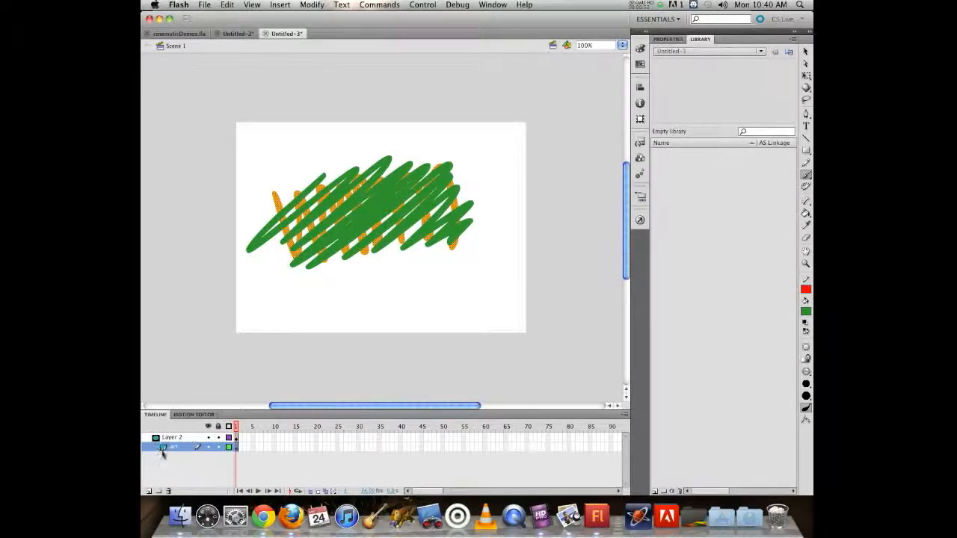
# Step: Lock the art layer and toggle the lock on Layer 2 to preview the mask, leaving Layer 2 unlocked
pyautogui.click(218, 446)
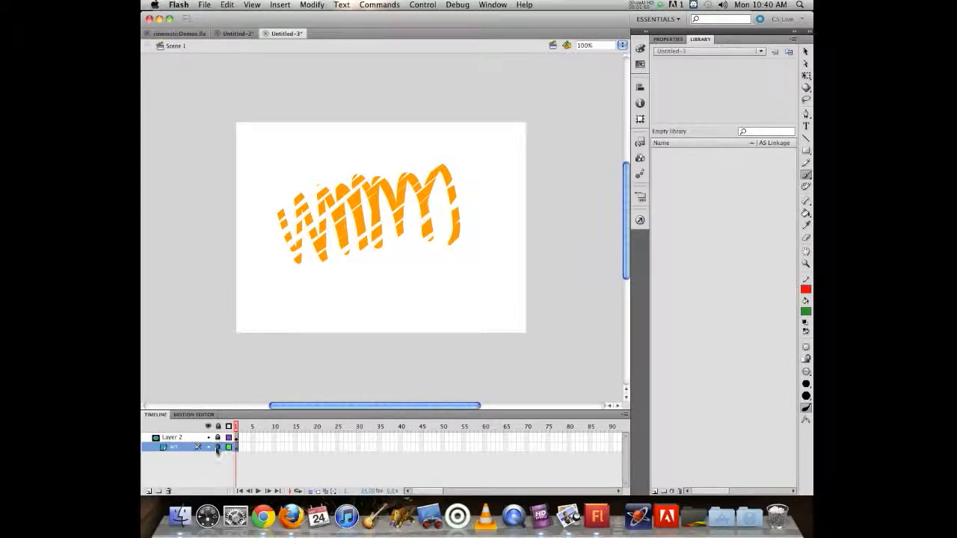
pyautogui.click(218, 438)
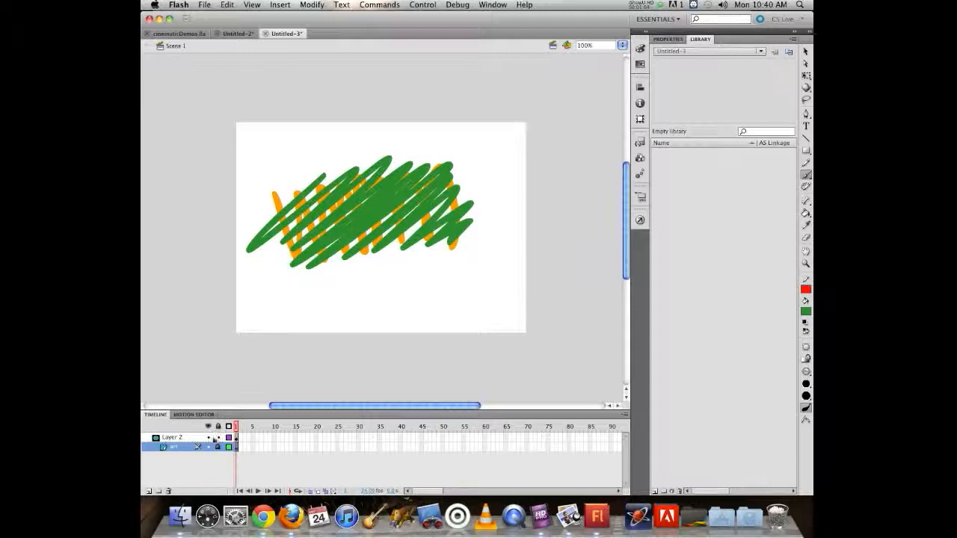
pyautogui.click(217, 438)
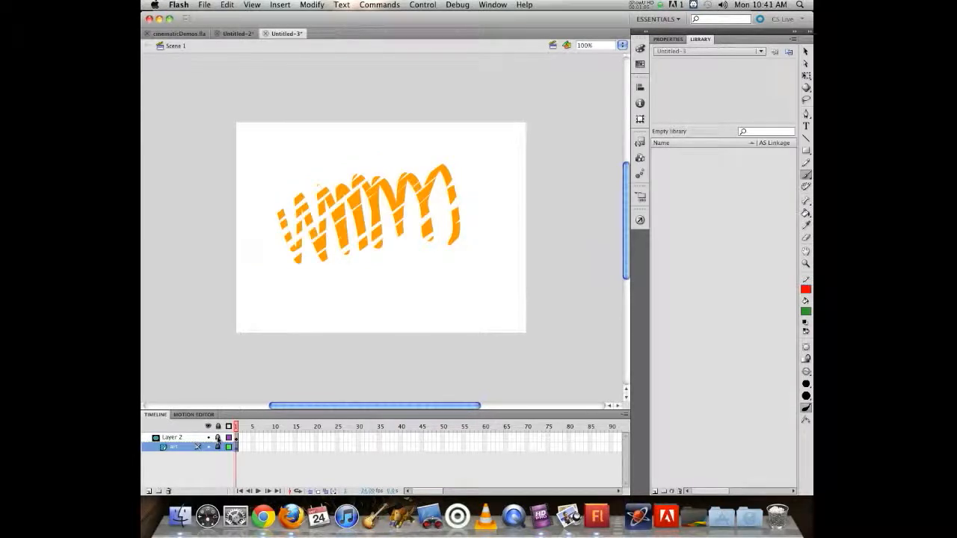
pyautogui.click(217, 438)
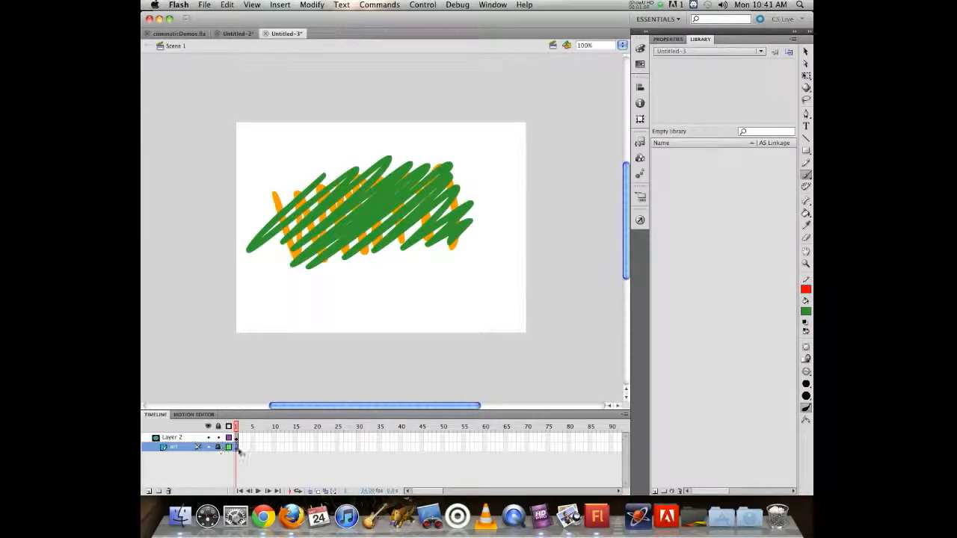
# Step: Replace the green scribble on Layer 2 with a wide green oval across the middle of the orange drawing
pyautogui.click(236, 437)
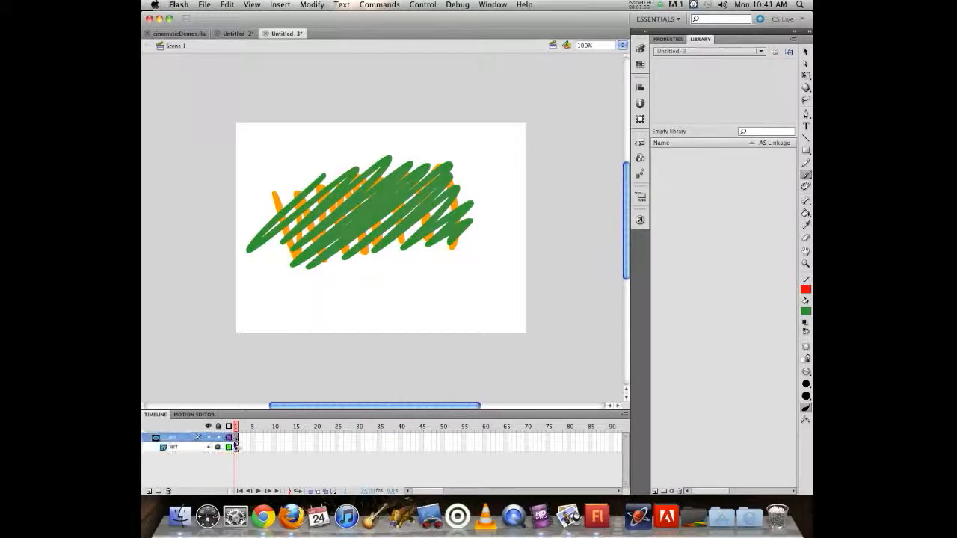
pyautogui.press('super+x')
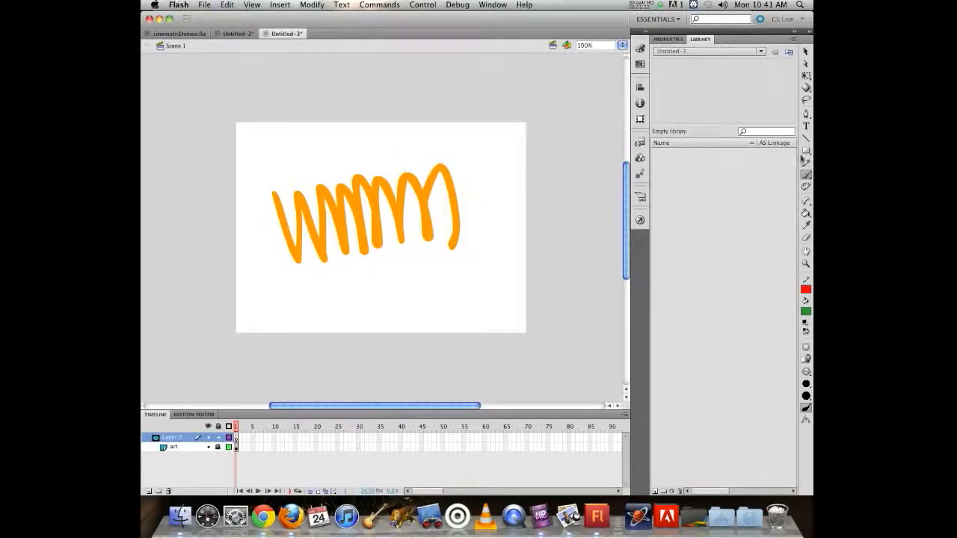
pyautogui.moveTo(806, 150); pyautogui.dragTo(702, 150)
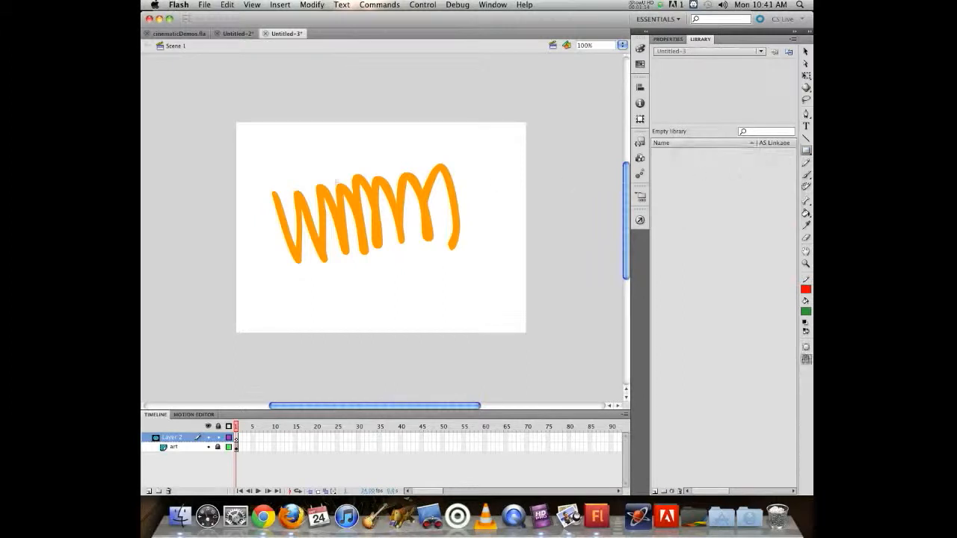
pyautogui.moveTo(303, 183); pyautogui.dragTo(453, 227)
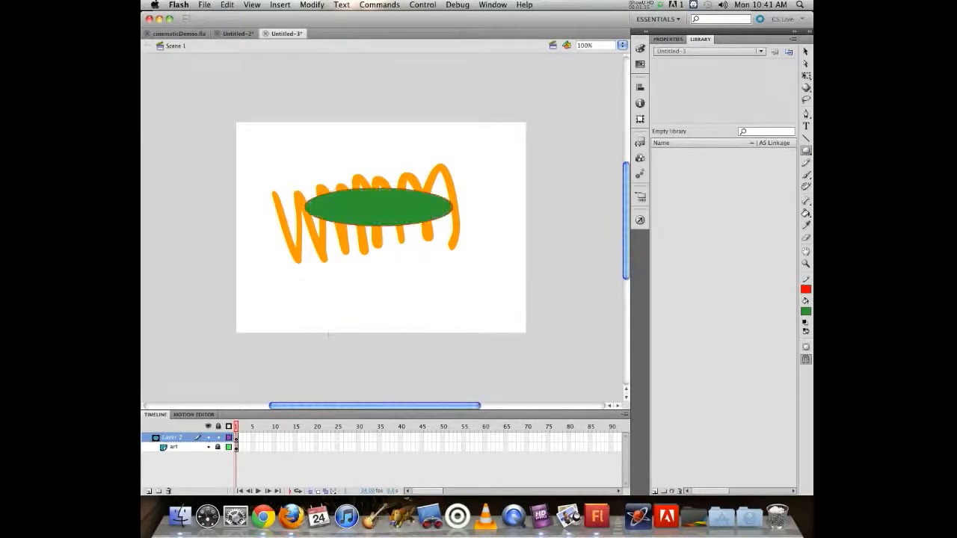
# Step: Lock Layer 2 to preview the oval mask, unlock it, and move the green fill toward the stage's left edge
pyautogui.click(218, 446)
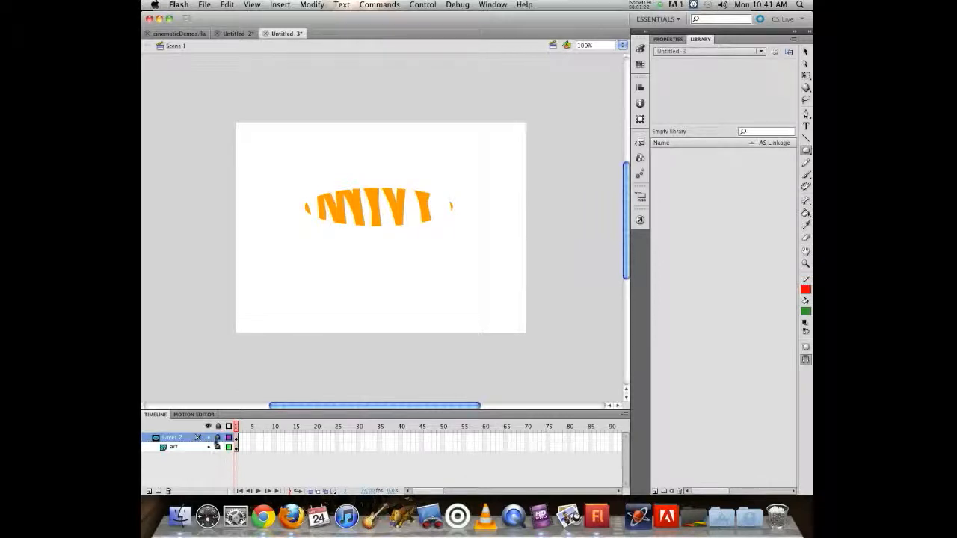
pyautogui.click(217, 437)
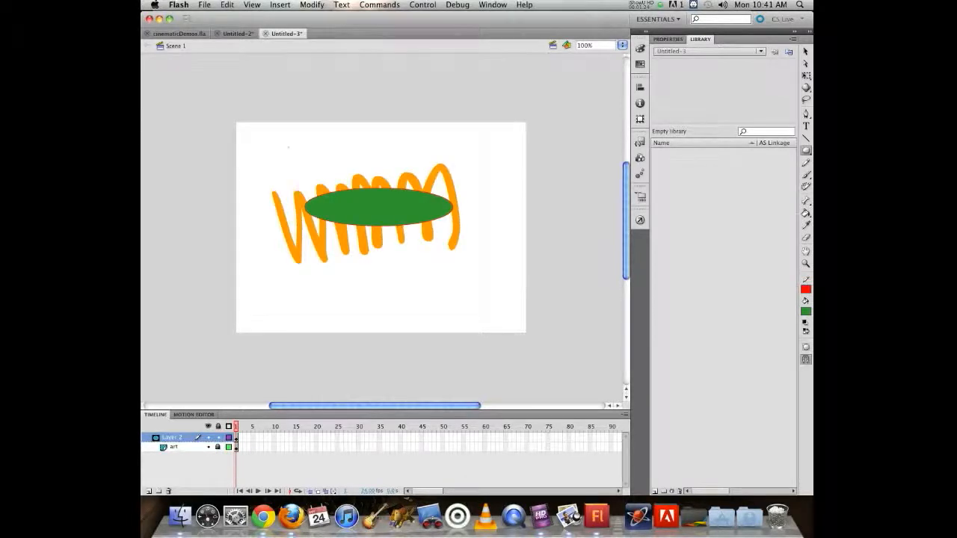
pyautogui.click(806, 51)
pyautogui.moveTo(361, 216); pyautogui.dragTo(314, 215)
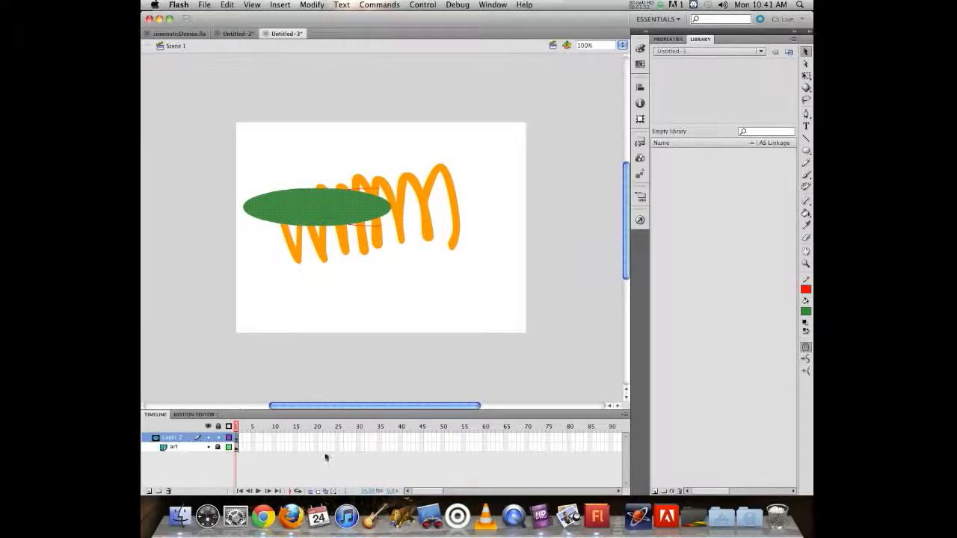
# Step: Extend the art layer to frame 10 and select frame 2 on Layer 2
pyautogui.click(274, 447)
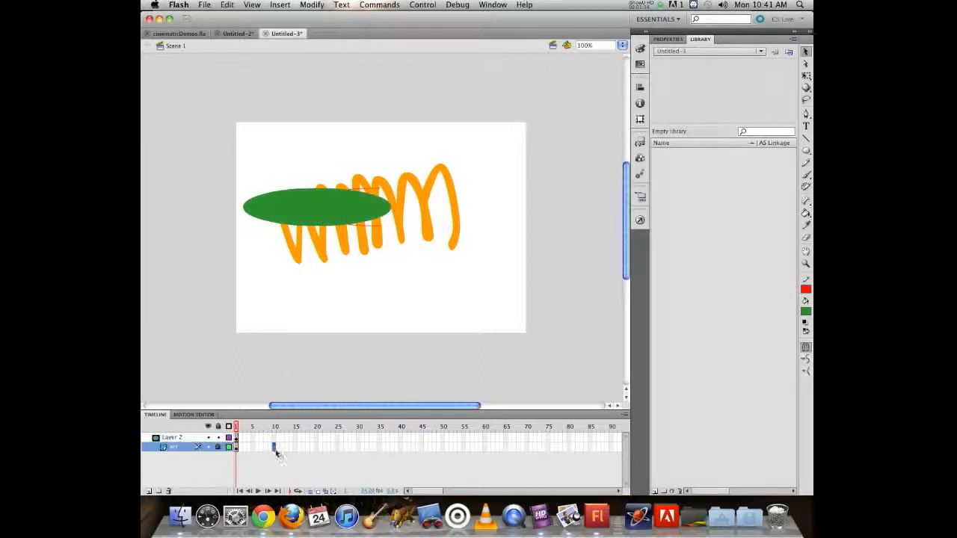
pyautogui.press('F5')
pyautogui.click(239, 437)
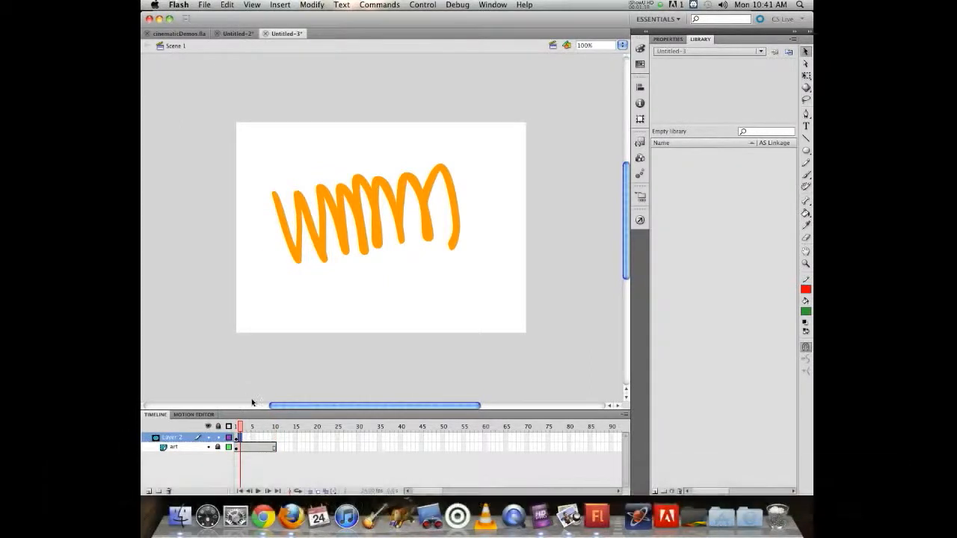
pyautogui.press('F7')
pyautogui.press('b')
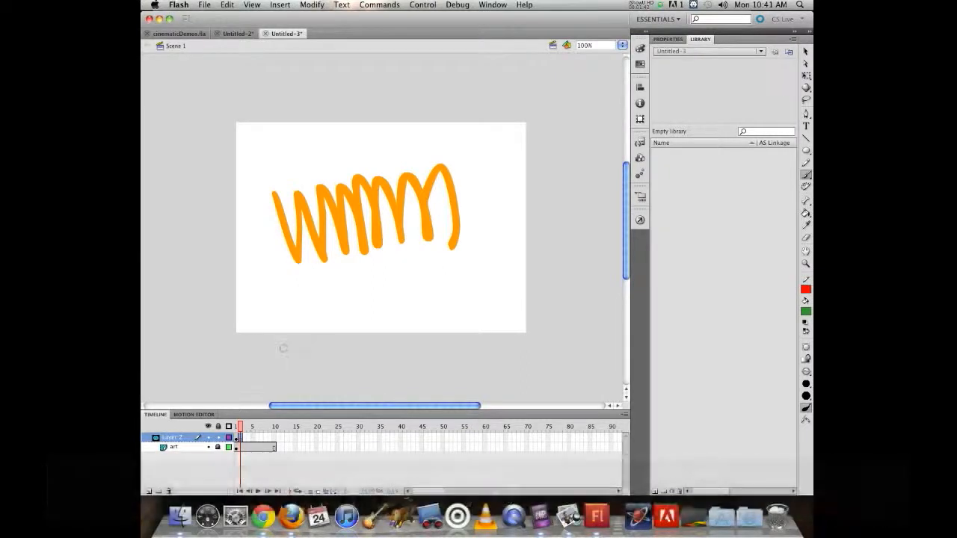
pyautogui.press('super+z')
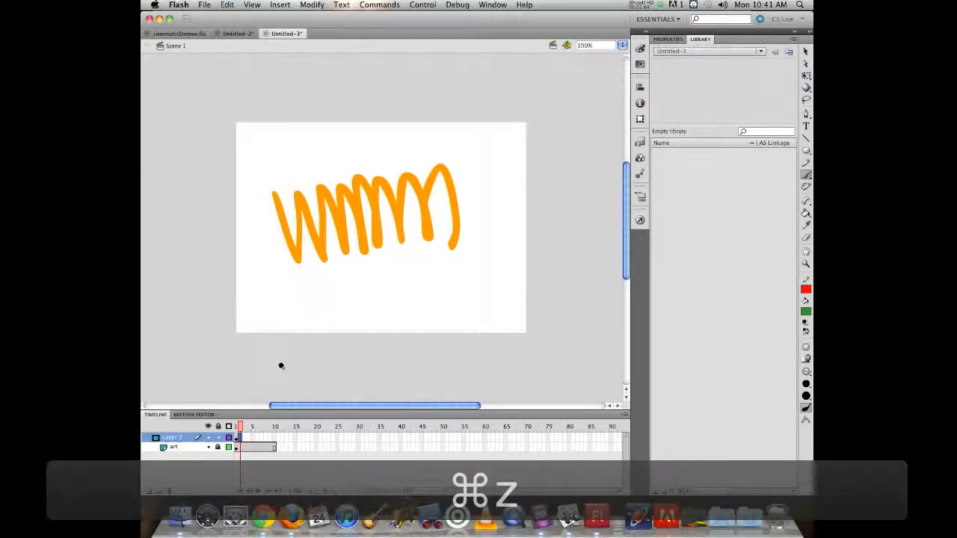
# Step: Add keyframes on Layer 2 from frame 2 through 12, moving the green oval rightward and slightly up across the drawing
pyautogui.press('F6')
pyautogui.press('v')
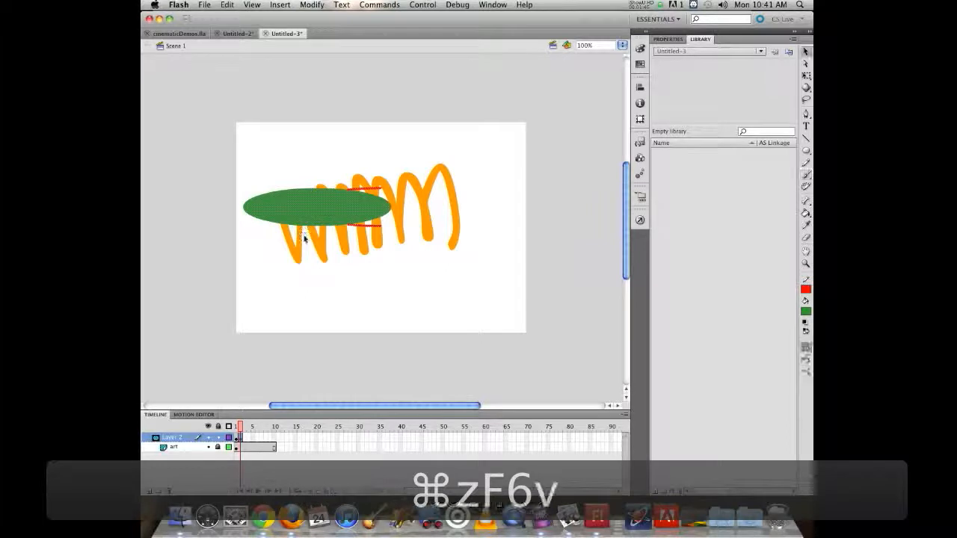
pyautogui.moveTo(302, 206)
pyautogui.mouseDown()
pyautogui.moveTo(336, 208)
pyautogui.moveTo(344, 229)
pyautogui.moveTo(384, 198)
pyautogui.moveTo(389, 220)
pyautogui.moveTo(376, 238)
pyautogui.moveTo(342, 198)
pyautogui.moveTo(399, 195)
pyautogui.moveTo(393, 226)
pyautogui.moveTo(317, 224)
pyautogui.moveTo(388, 198)
pyautogui.mouseUp()
pyautogui.press('F6')
pyautogui.press('F6')
pyautogui.press('F6')
pyautogui.press('F6')
pyautogui.press('F6')
pyautogui.press('F6')
pyautogui.press('F6')
pyautogui.press('F6')
pyautogui.press('F6')
pyautogui.press('F6')
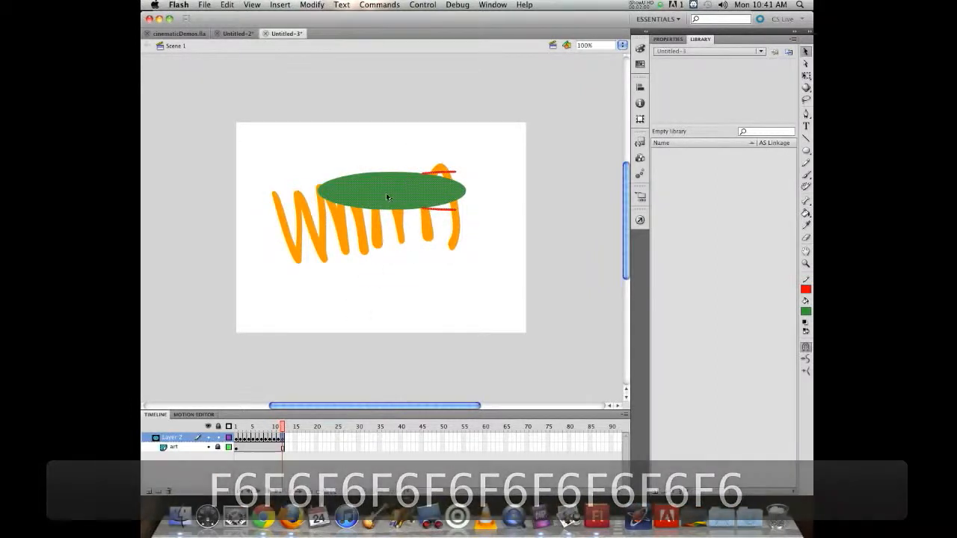
# Step: Switch to the Brush tool and change the fill of the selected oval on frame 12 to red
pyautogui.click(806, 176)
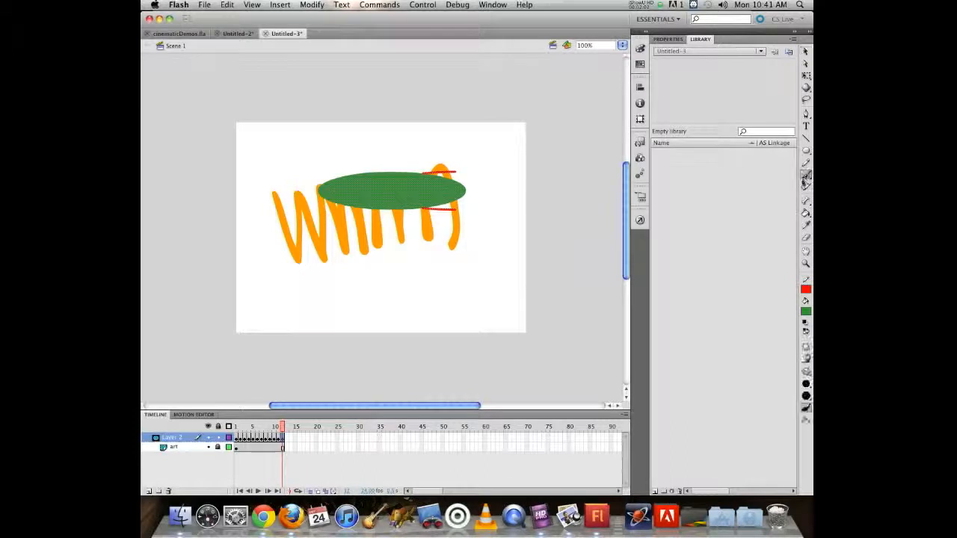
pyautogui.click(804, 311)
pyautogui.click(768, 377)
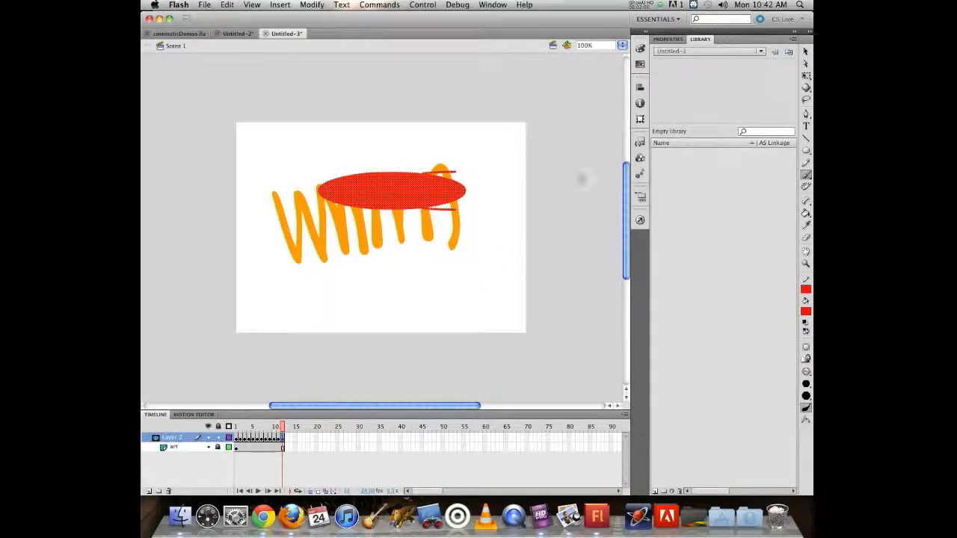
# Step: Deselect the red oval with the Selection tool and set the fill color to teal
pyautogui.click(806, 51)
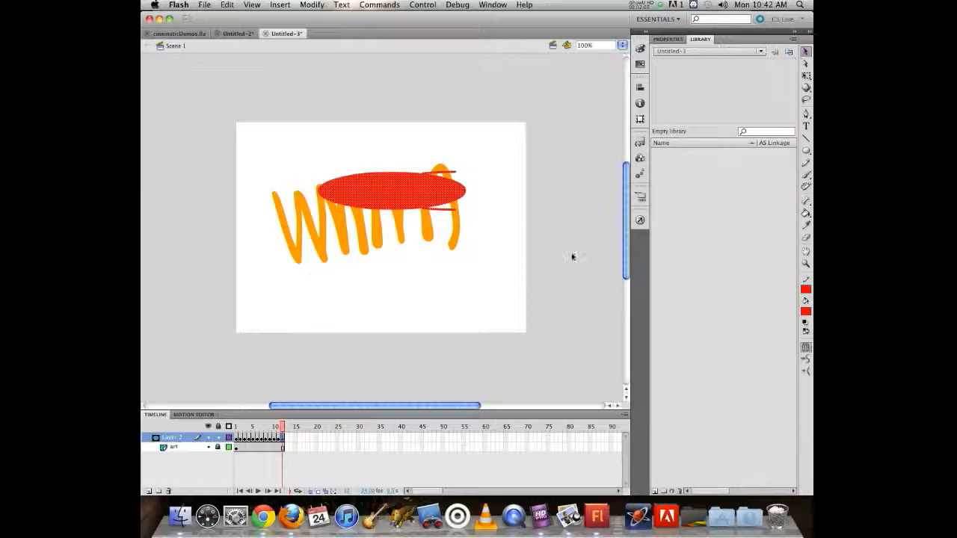
pyautogui.click(571, 257)
pyautogui.click(805, 311)
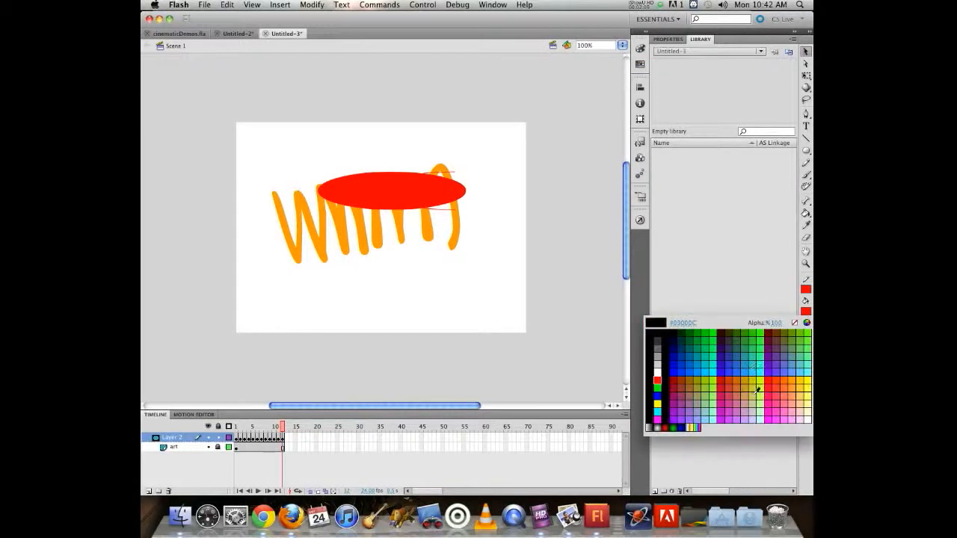
pyautogui.click(744, 353)
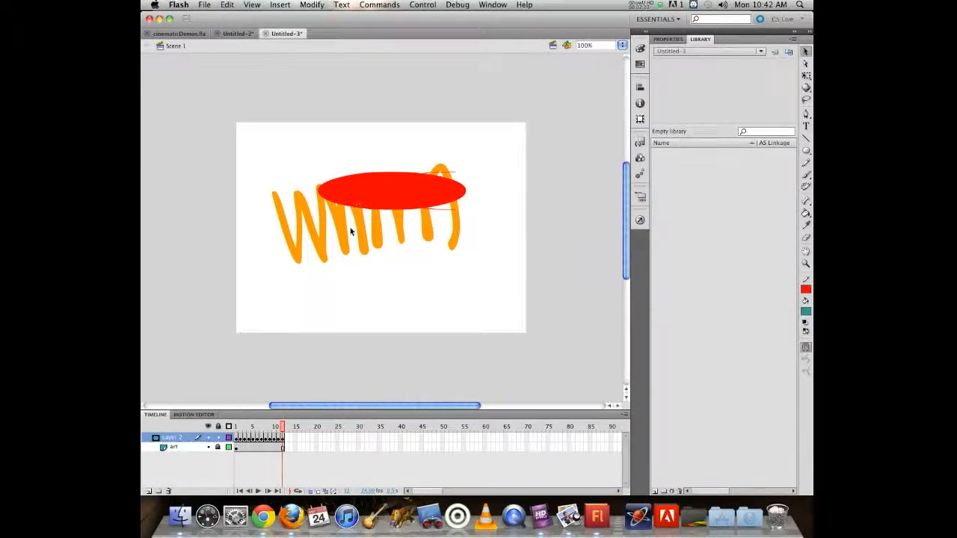
# Step: Paint teal brush scribbles over the red oval on frame 12 of Layer 2 and lock the layer to preview the mask
pyautogui.press('b')
pyautogui.moveTo(343, 154)
pyautogui.mouseDown()
pyautogui.moveTo(349, 257)
pyautogui.moveTo(419, 221)
pyautogui.mouseUp()
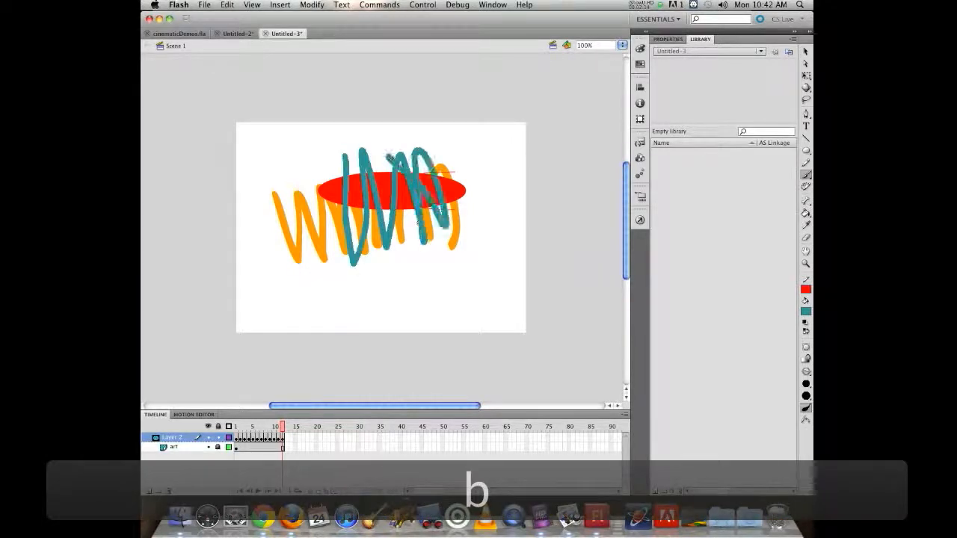
pyautogui.moveTo(390, 158)
pyautogui.mouseDown()
pyautogui.moveTo(329, 159)
pyautogui.moveTo(414, 217)
pyautogui.mouseUp()
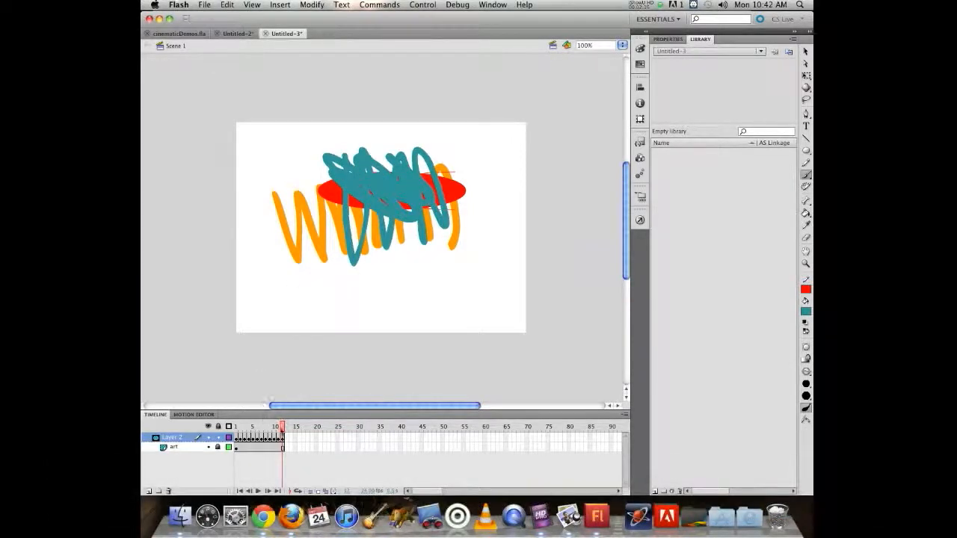
pyautogui.click(217, 438)
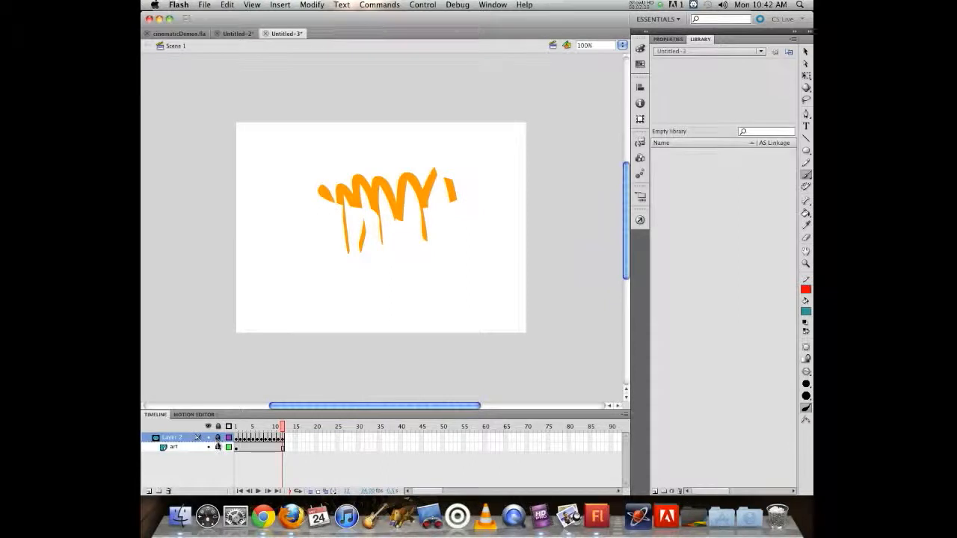
pyautogui.moveTo(281, 426); pyautogui.dragTo(336, 448)
# Step: Switch to the Untitled-2 document and scrub through the pen animation along the red looping line
pyautogui.click(235, 34)
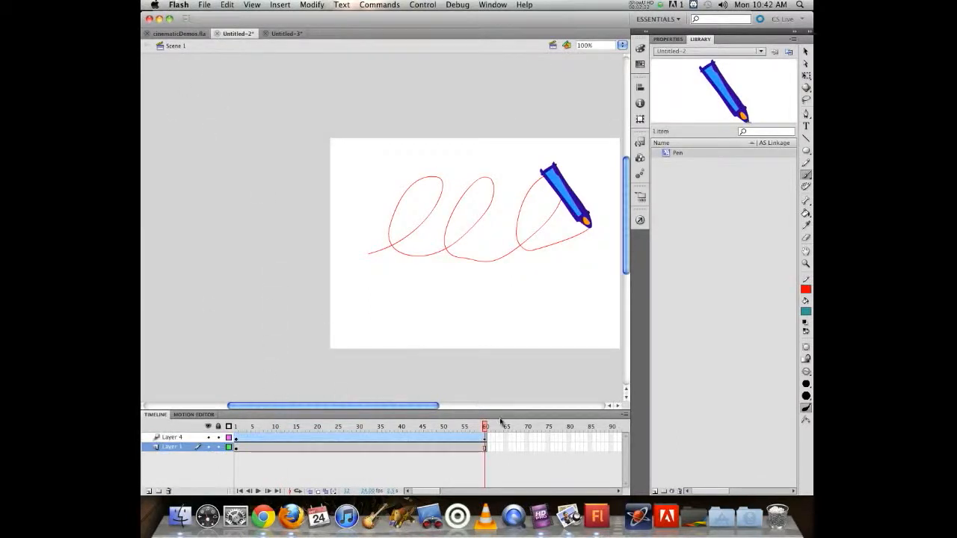
pyautogui.moveTo(485, 427); pyautogui.dragTo(190, 412)
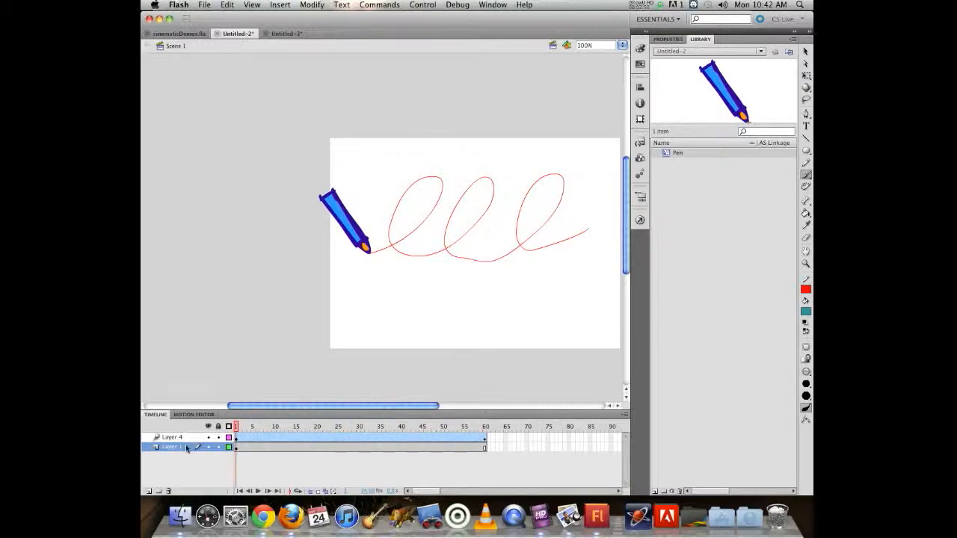
pyautogui.moveTo(236, 426)
pyautogui.mouseDown()
pyautogui.moveTo(455, 428)
pyautogui.moveTo(249, 431)
pyautogui.mouseUp()
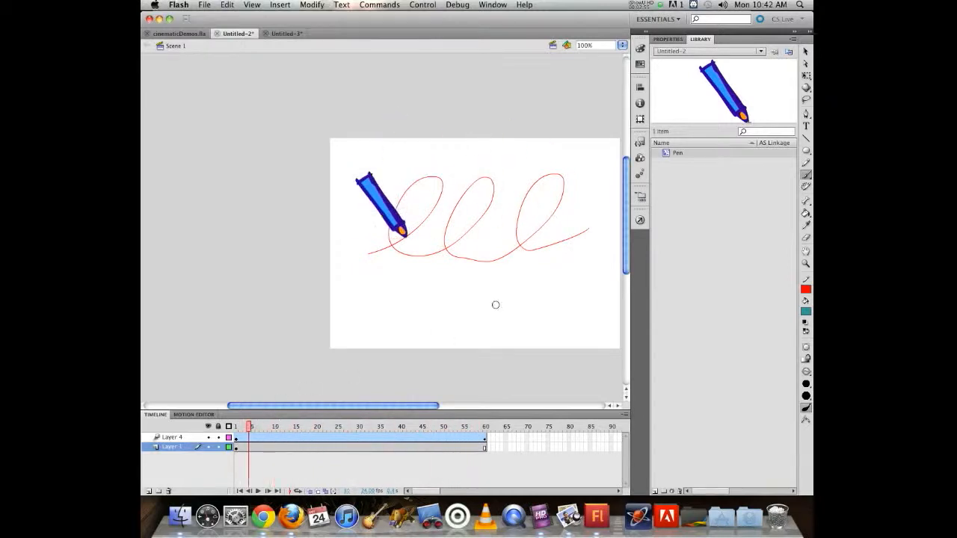
# Step: Select the pen on frame 1 with Free Transform and try moving its transformation point from the tip to the centre
pyautogui.click(806, 75)
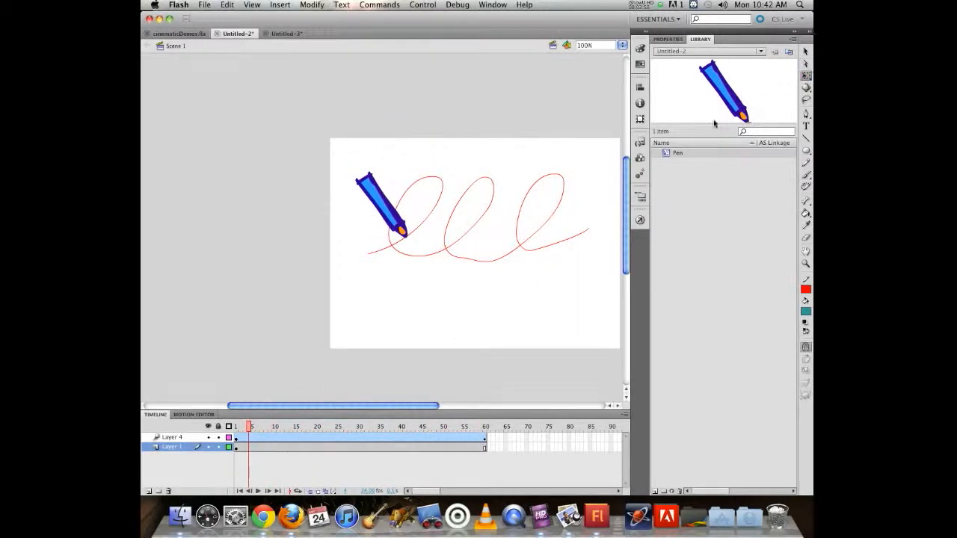
pyautogui.moveTo(247, 430); pyautogui.dragTo(214, 427)
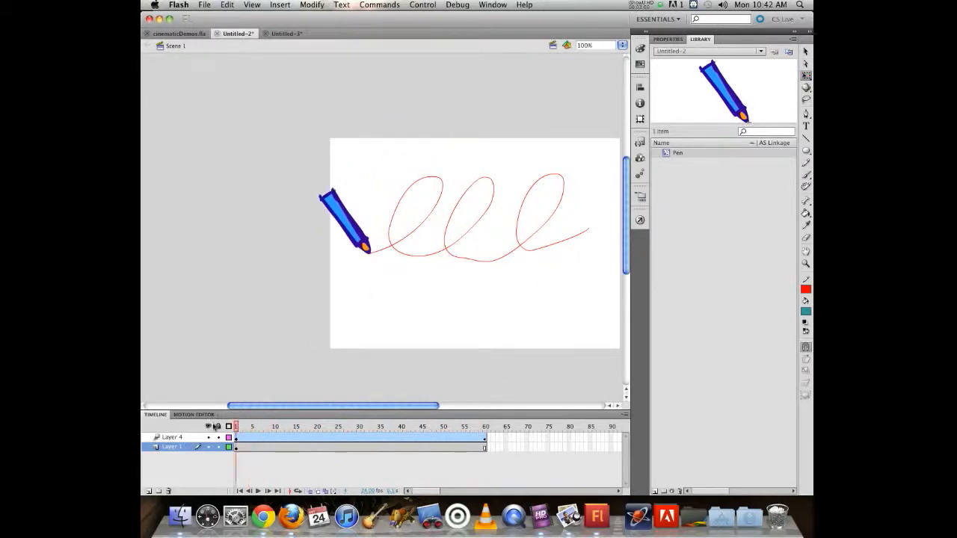
pyautogui.click(348, 229)
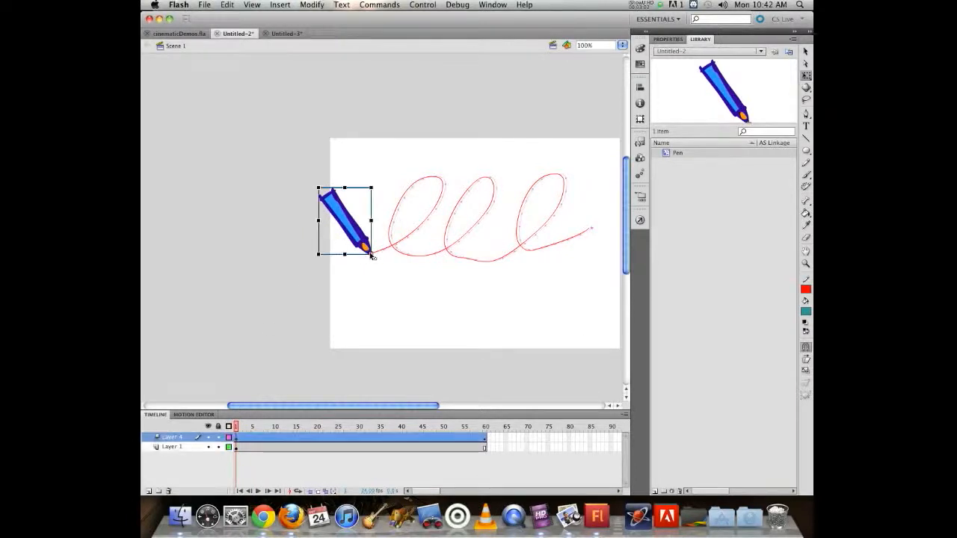
pyautogui.moveTo(371, 254); pyautogui.dragTo(344, 221)
pyautogui.moveTo(236, 427); pyautogui.dragTo(189, 407)
# Step: Insert a new layer directly above Layer 1 and name it mask
pyautogui.click(806, 50)
pyautogui.click(165, 449)
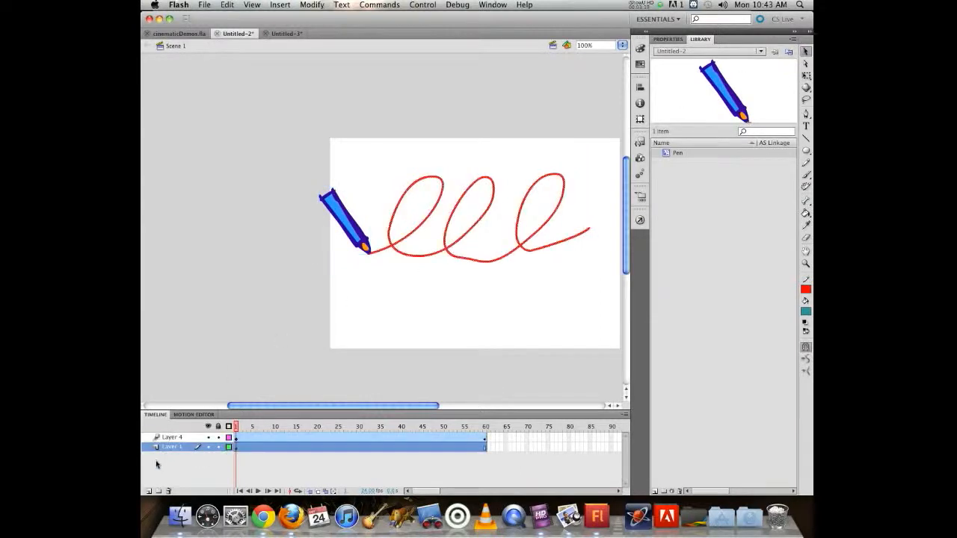
pyautogui.click(147, 492)
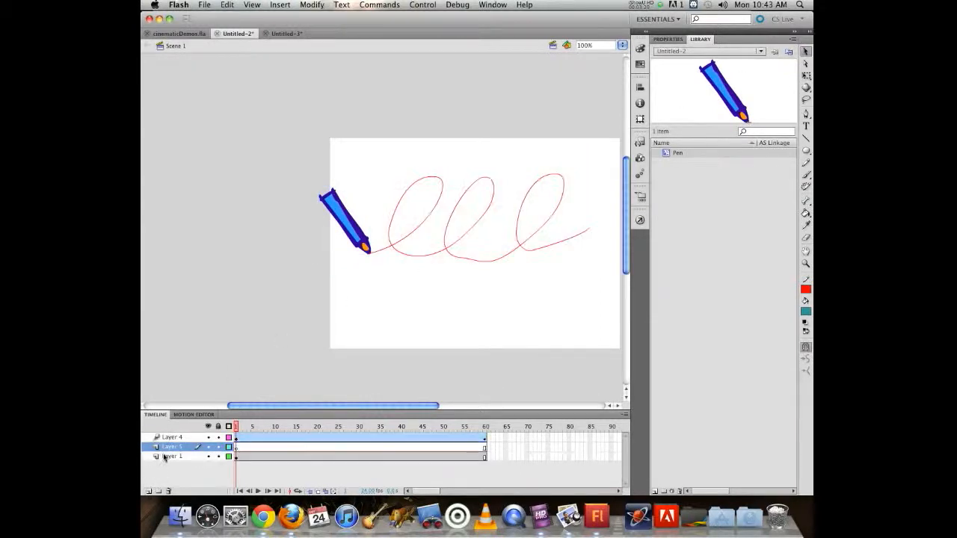
pyautogui.doubleClick(170, 446)
pyautogui.write('mask')
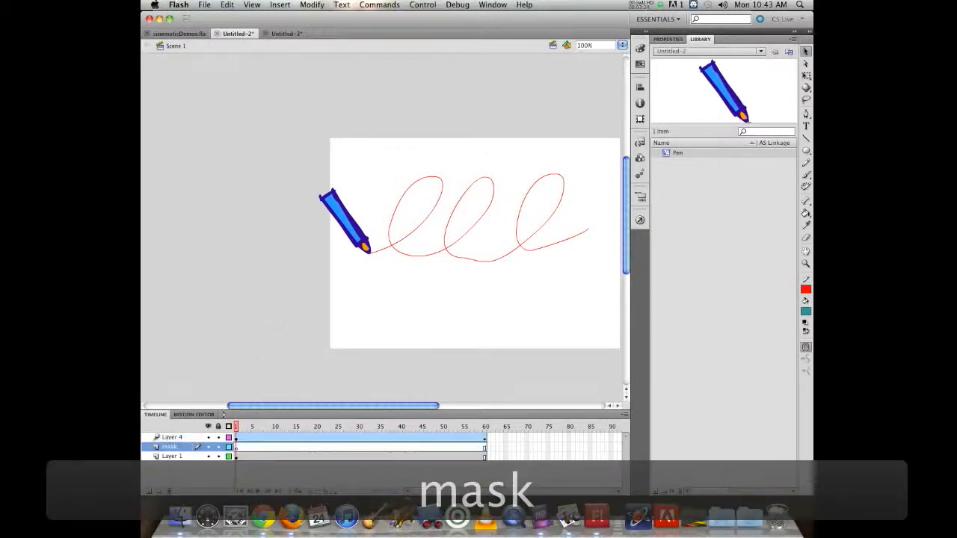
# Step: Rename Layer 1, which holds the red looping line, as art
pyautogui.doubleClick(171, 456)
pyautogui.write('art')
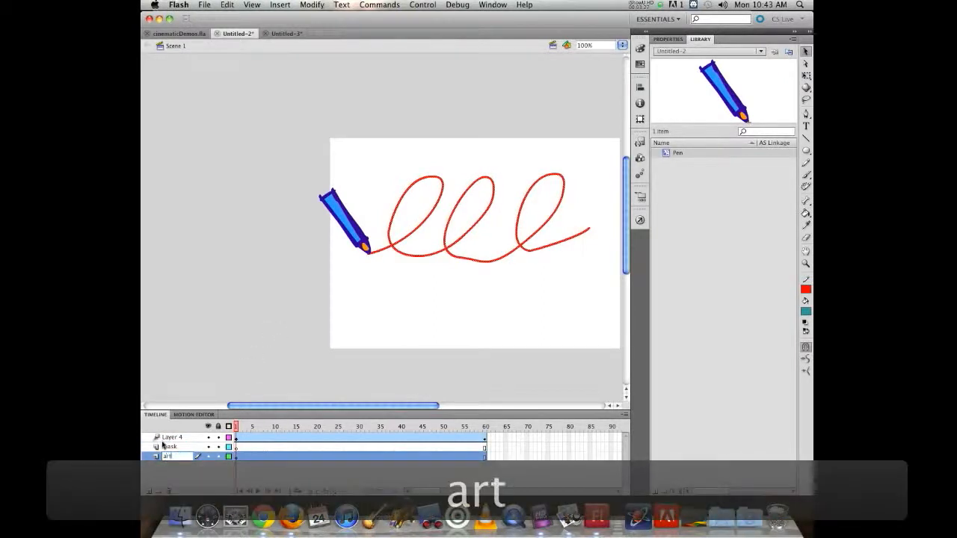
pyautogui.press('Return')
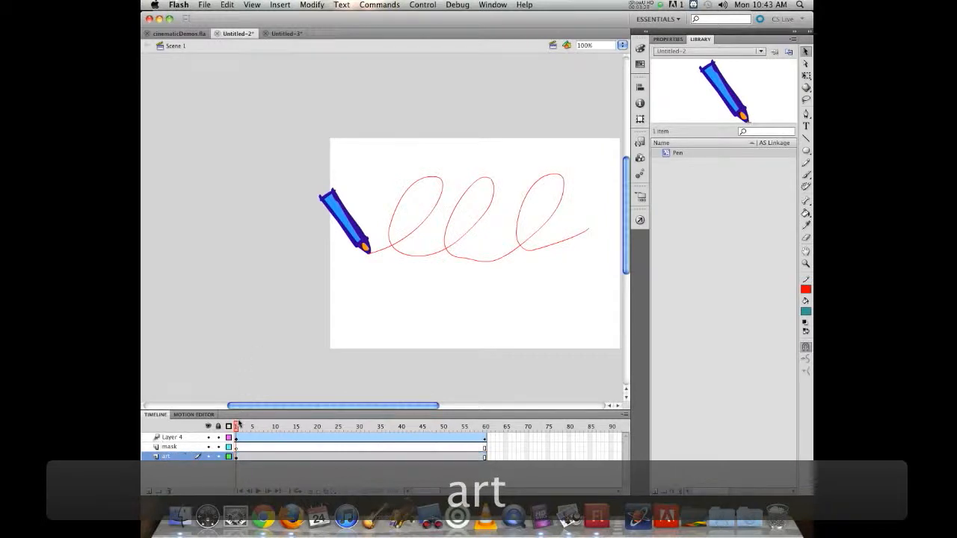
# Step: Convert the mask layer into a mask for the art layer and return the playhead to frame 1
pyautogui.rightClick(157, 454)
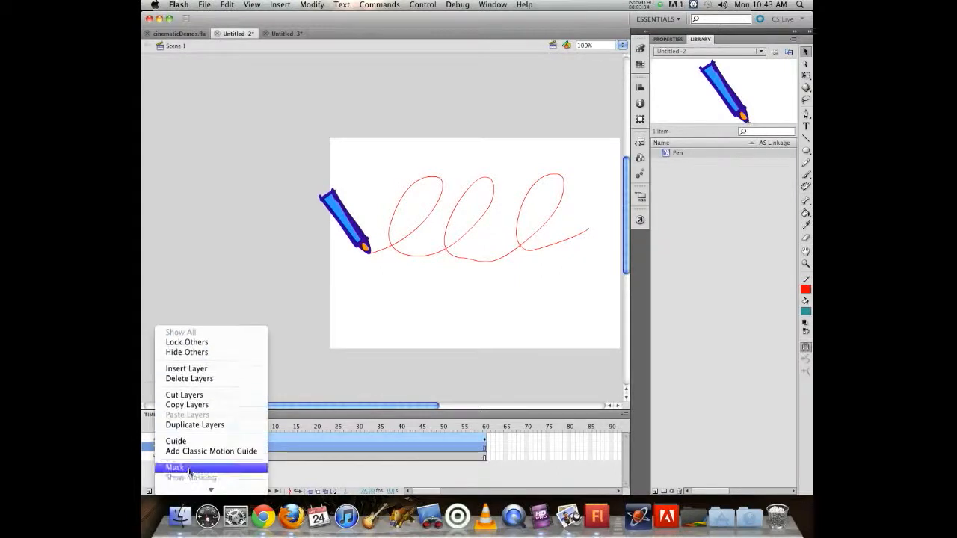
pyautogui.click(190, 471)
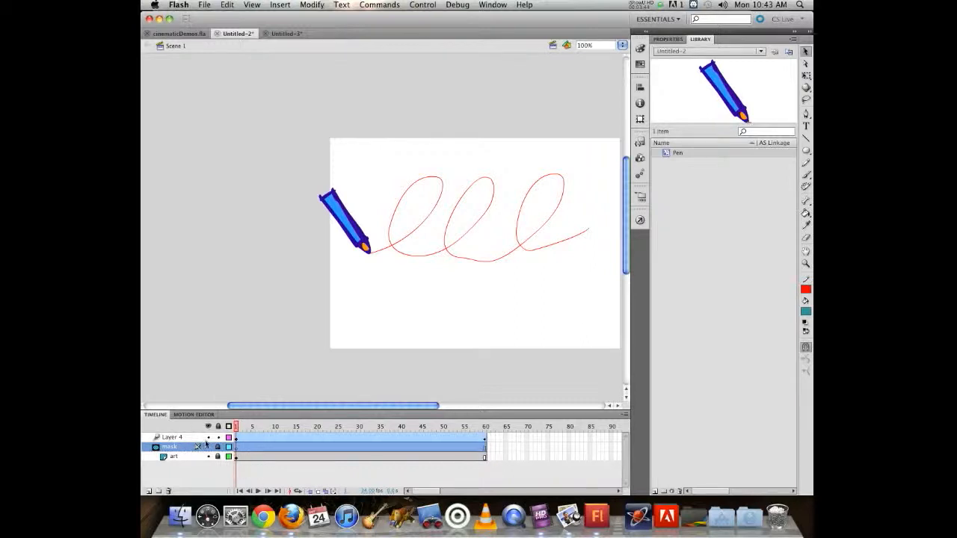
pyautogui.click(240, 426)
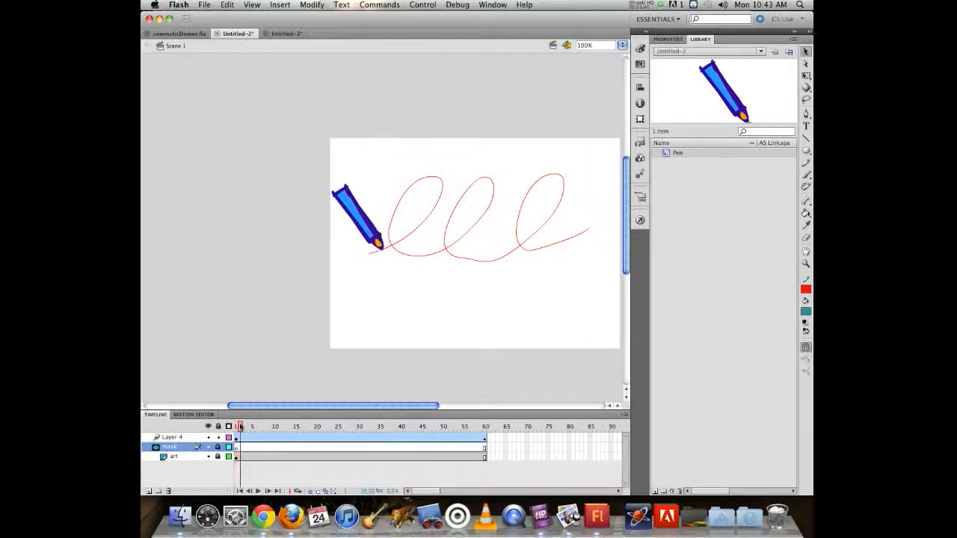
pyautogui.moveTo(240, 426)
pyautogui.mouseDown()
pyautogui.moveTo(316, 423)
pyautogui.moveTo(289, 408)
pyautogui.moveTo(231, 406)
pyautogui.mouseUp()
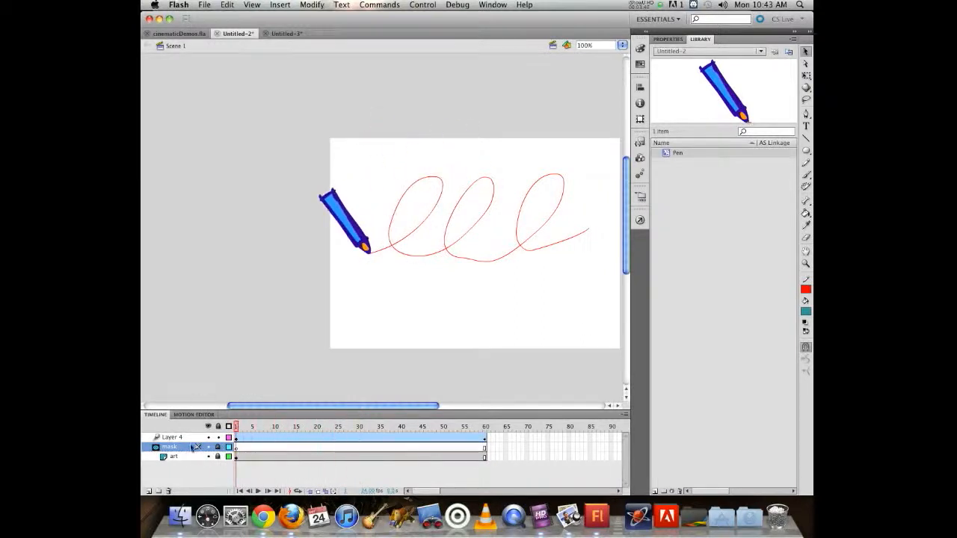
# Step: Unlock the mask layer and brush teal over the line up to the pen tip, adding keyframes on frames 2 and 3
pyautogui.click(806, 175)
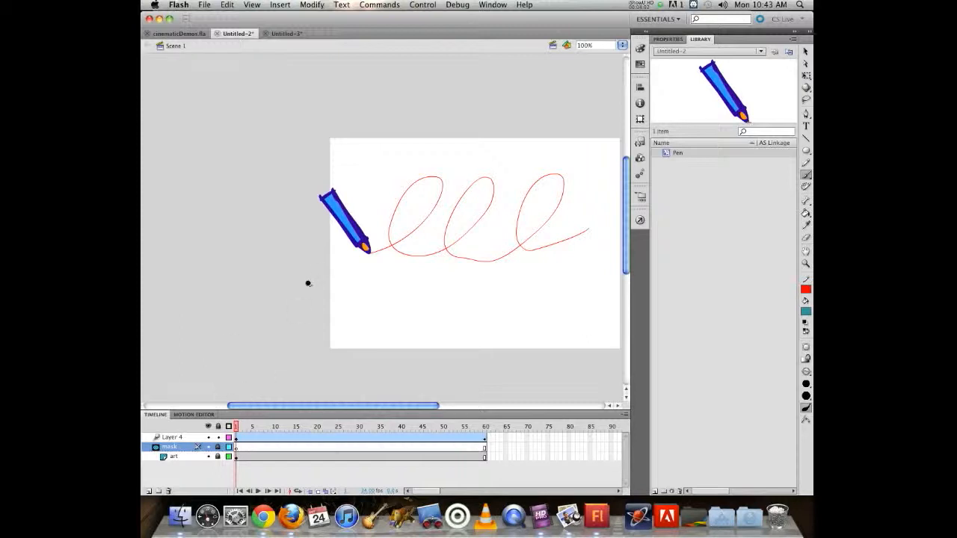
pyautogui.click(370, 255)
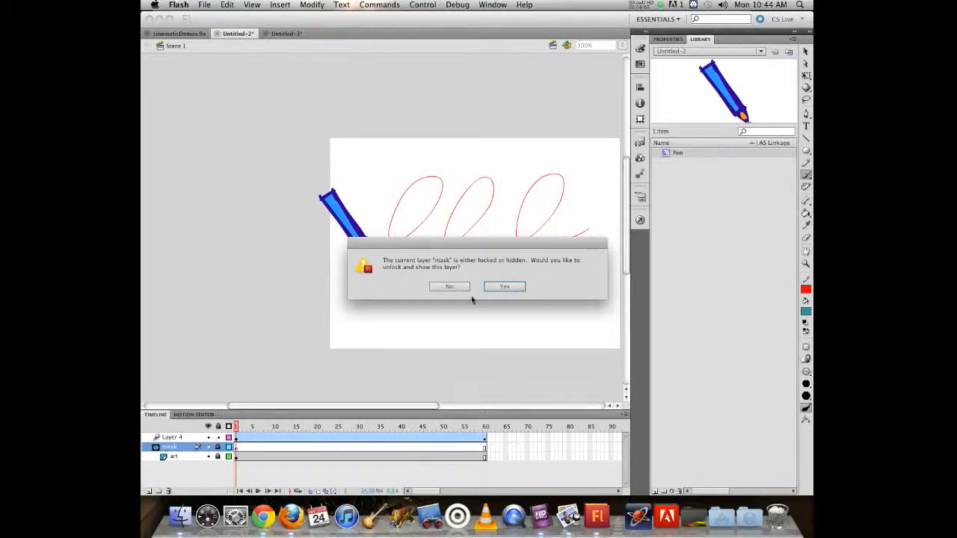
pyautogui.click(502, 286)
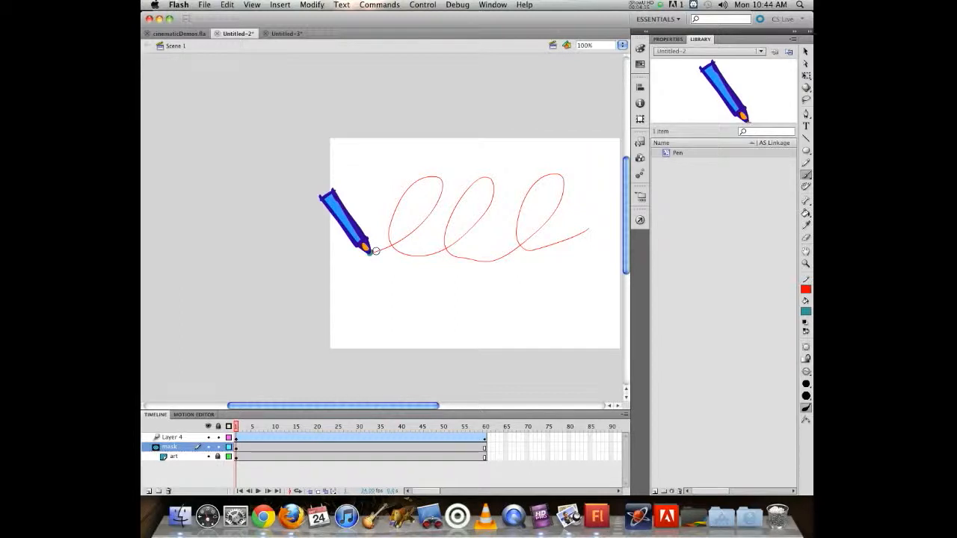
pyautogui.press('F6')
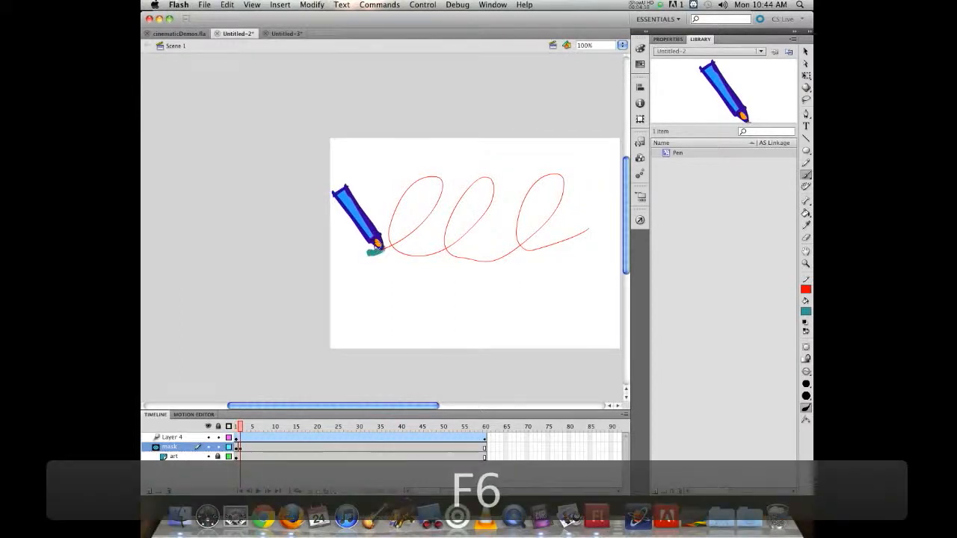
pyautogui.press('F6')
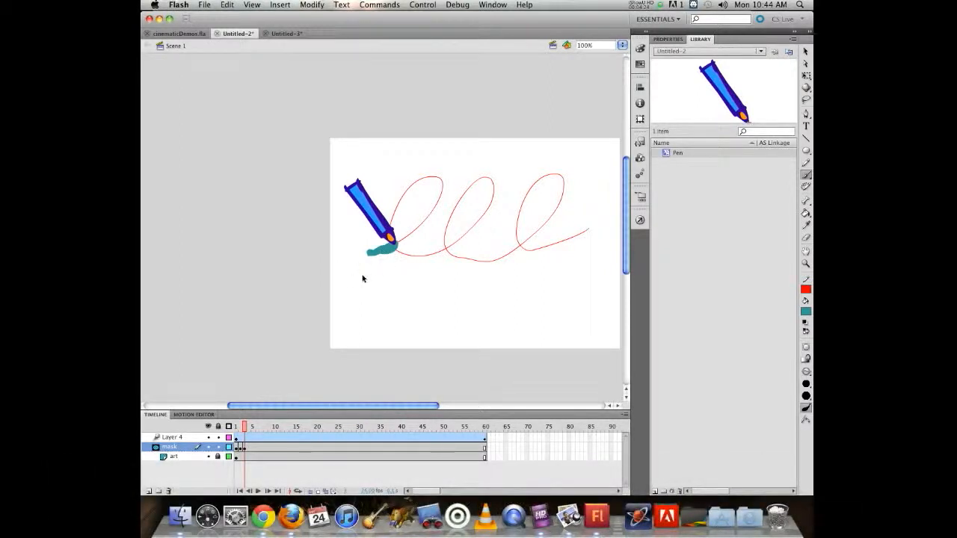
# Step: Undo the last brush stroke on frame 3 and choose a smaller brush size for retracing the line
pyautogui.press('super+z')
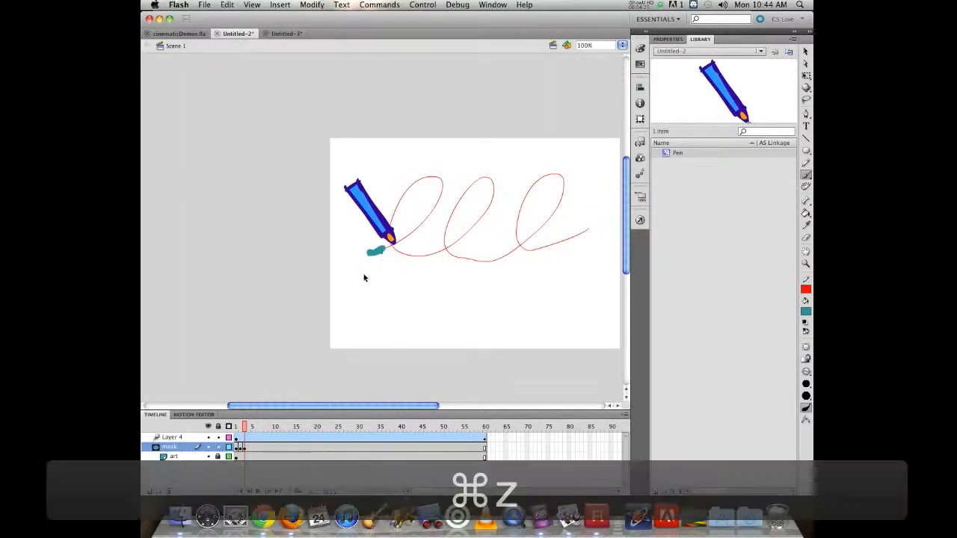
pyautogui.click(806, 383)
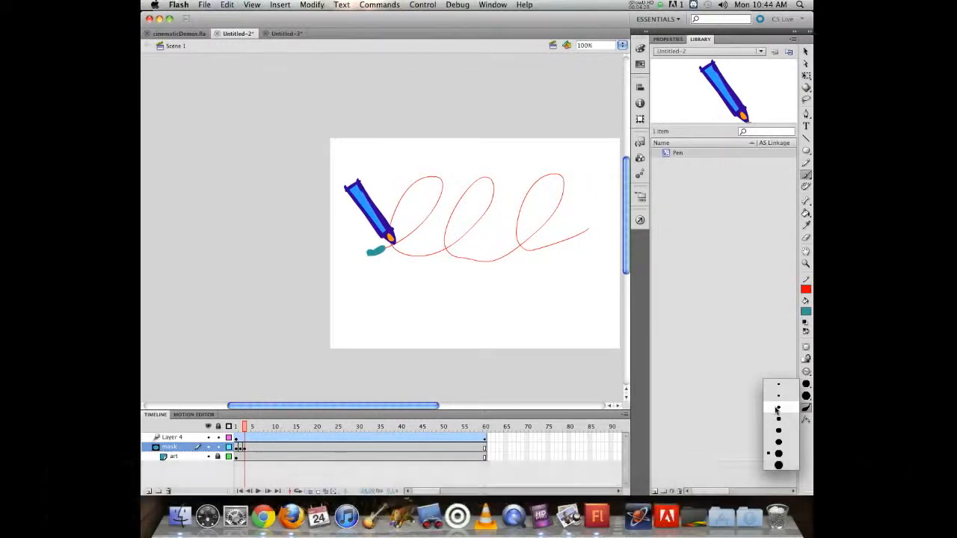
pyautogui.click(776, 408)
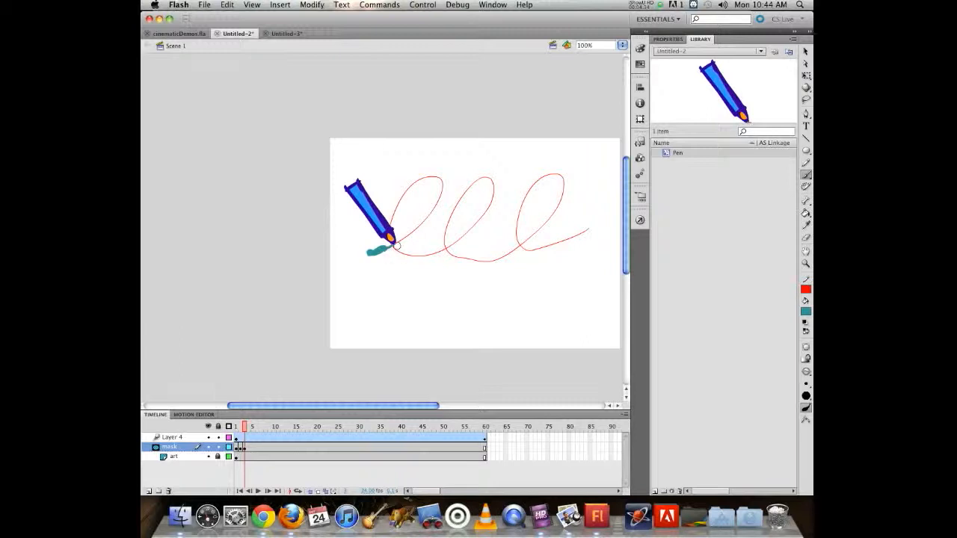
# Step: Add mask keyframes on frames 4 through 14, brushing teal along the first loop up to the pen tip on each frame
pyautogui.press('F6')
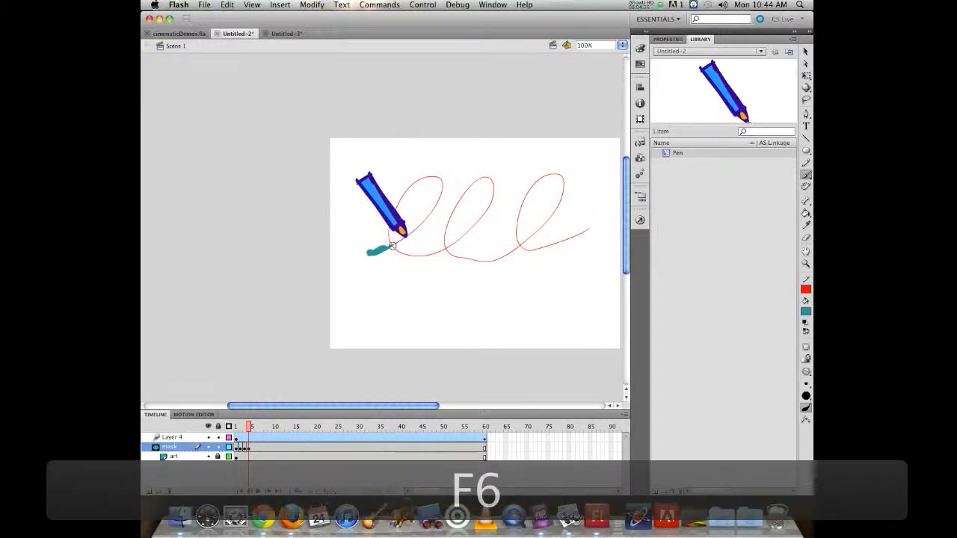
pyautogui.press('F6')
pyautogui.moveTo(394, 244)
pyautogui.mouseDown()
pyautogui.moveTo(432, 209)
pyautogui.moveTo(441, 186)
pyautogui.moveTo(422, 177)
pyautogui.moveTo(399, 201)
pyautogui.mouseUp()
pyautogui.press('F6')
pyautogui.press('F6')
pyautogui.press('F6')
pyautogui.press('F6')
pyautogui.press('F6')
pyautogui.press('F6')
pyautogui.press('F6')
pyautogui.press('F6')
pyautogui.press('F6')
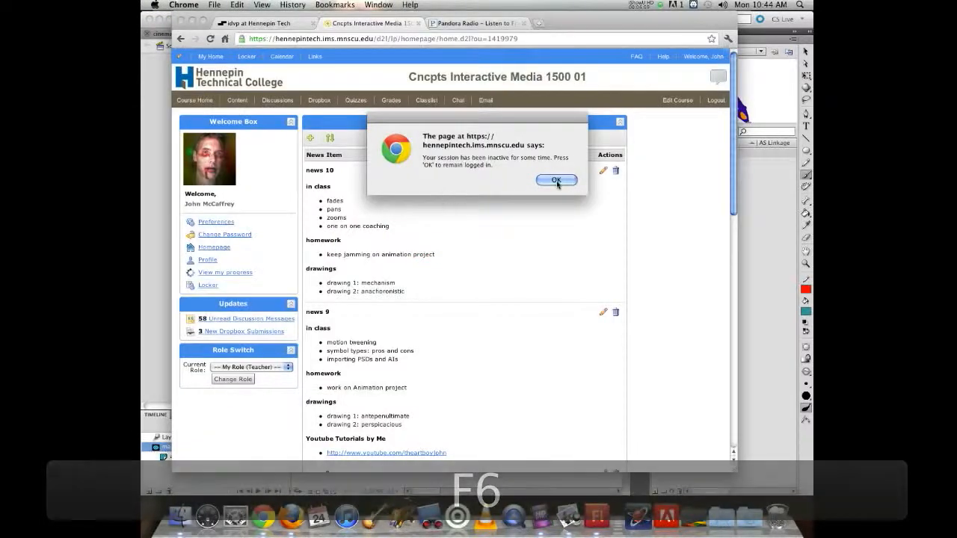
# Step: Dismiss the session inactivity alert in Chrome and switch back to Flash
pyautogui.click(557, 180)
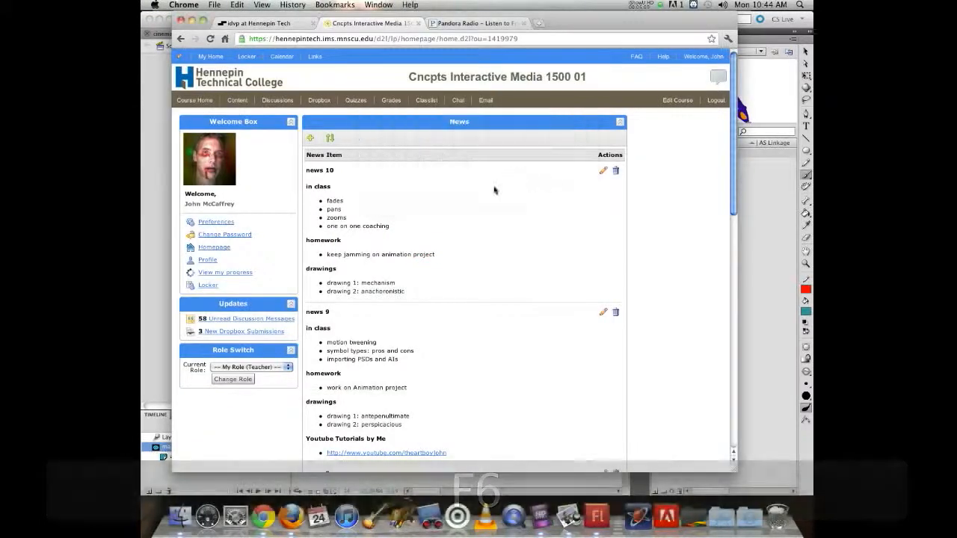
pyautogui.click(759, 243)
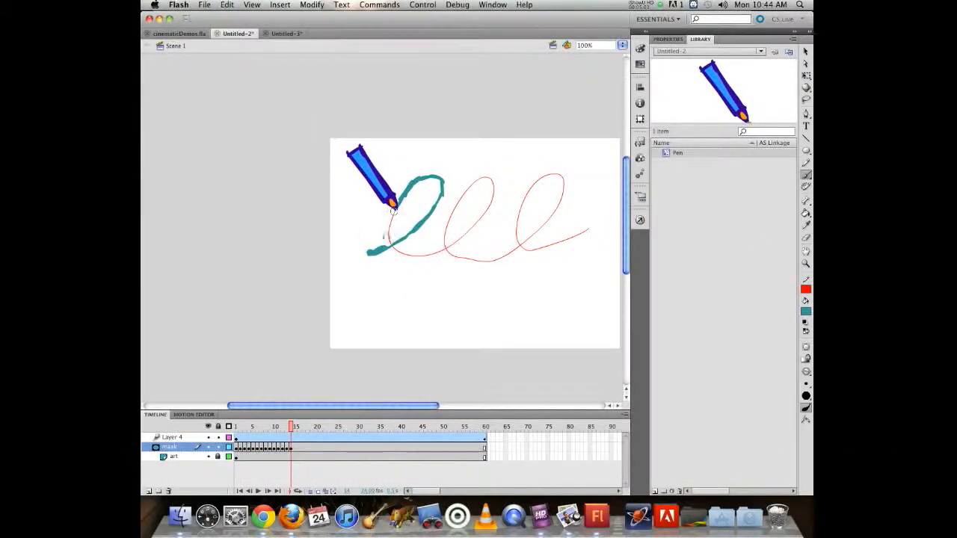
# Step: Add mask keyframes on frames 15 through 21, brushing teal down the first loop and along its base up to the pen tip on each frame
pyautogui.press('F6')
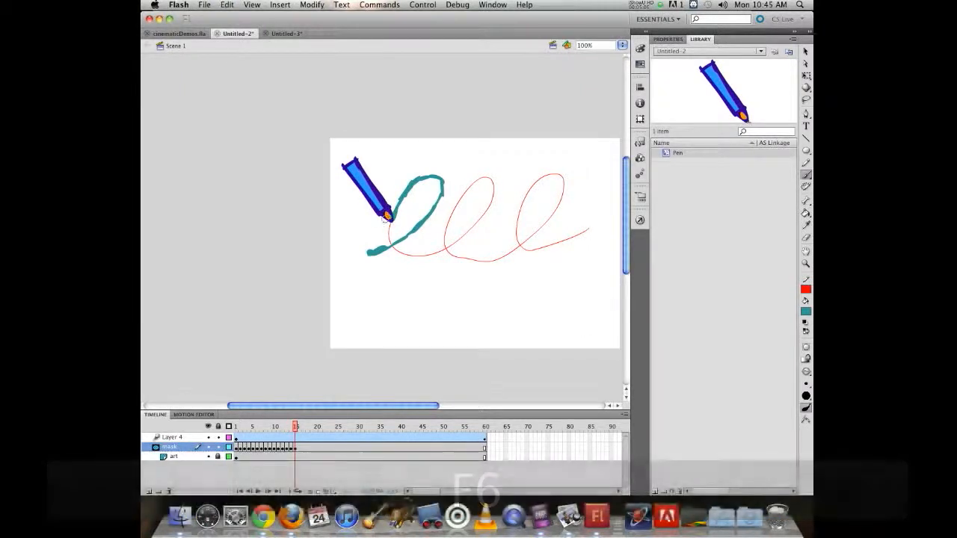
pyautogui.press('F6')
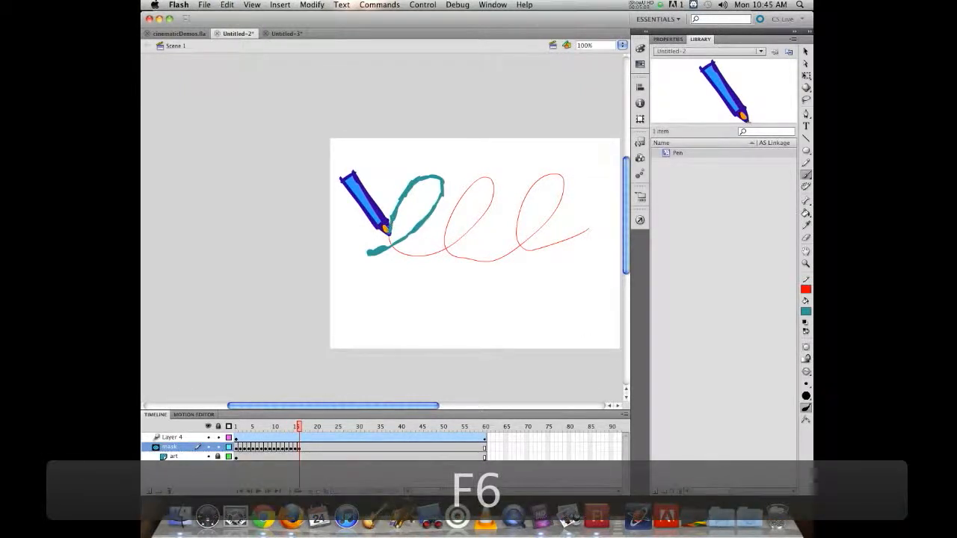
pyautogui.press('F6')
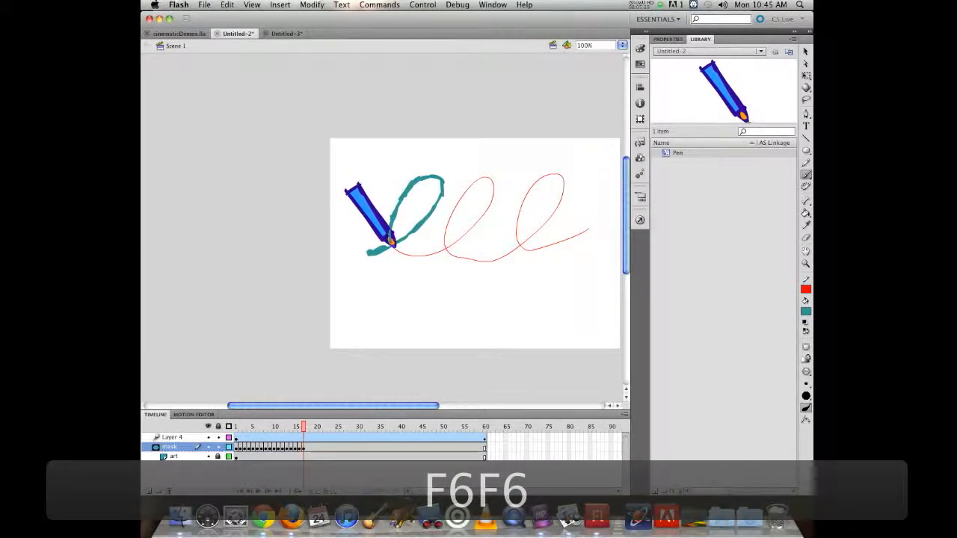
pyautogui.press('F6')
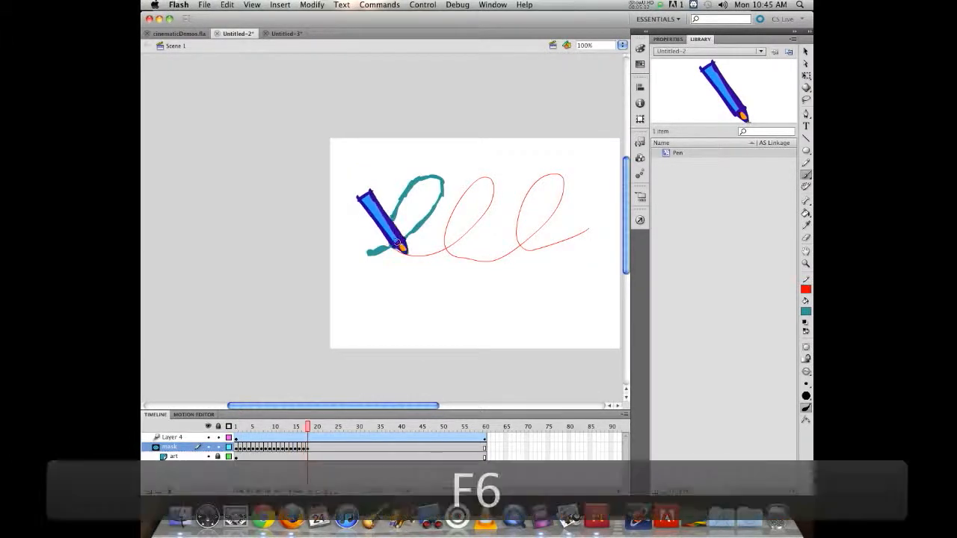
pyautogui.press('F6')
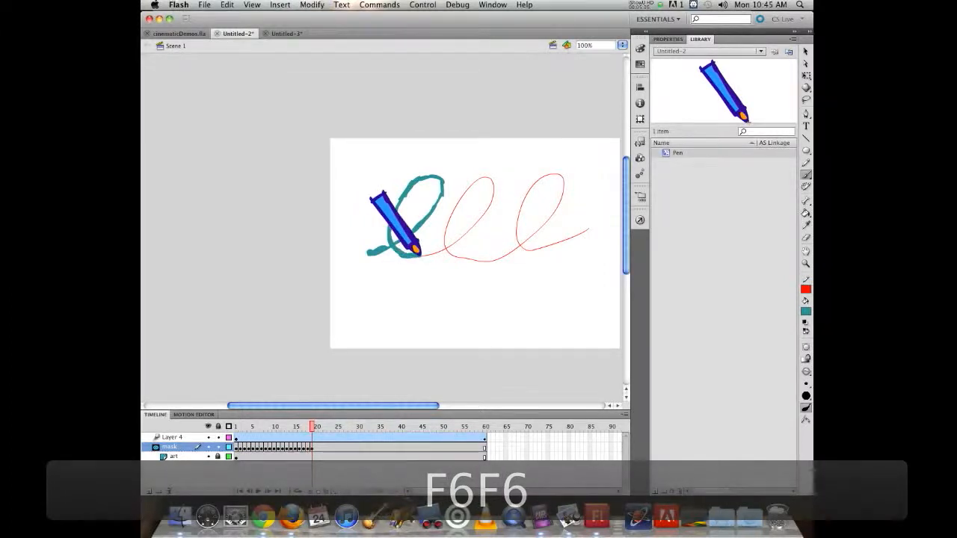
pyautogui.press('F6')
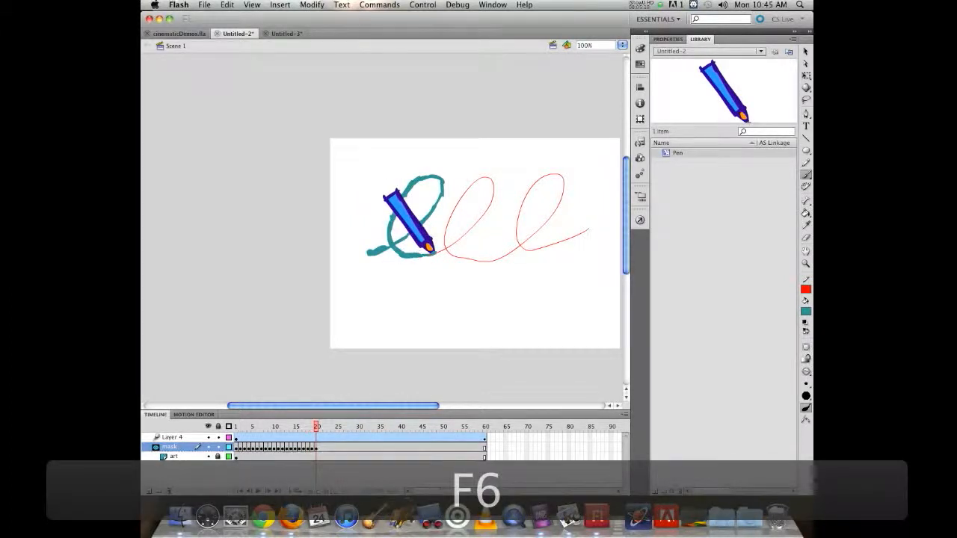
pyautogui.press('F6')
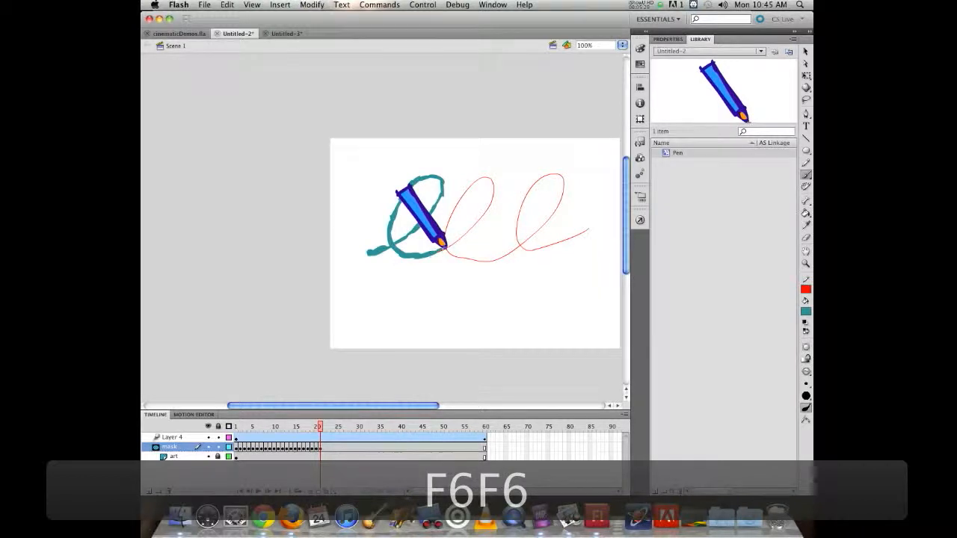
# Step: Add mask keyframes on frames 22 through 30, brushing teal up and over the top of the second loop to follow the pen tip
pyautogui.press('F6')
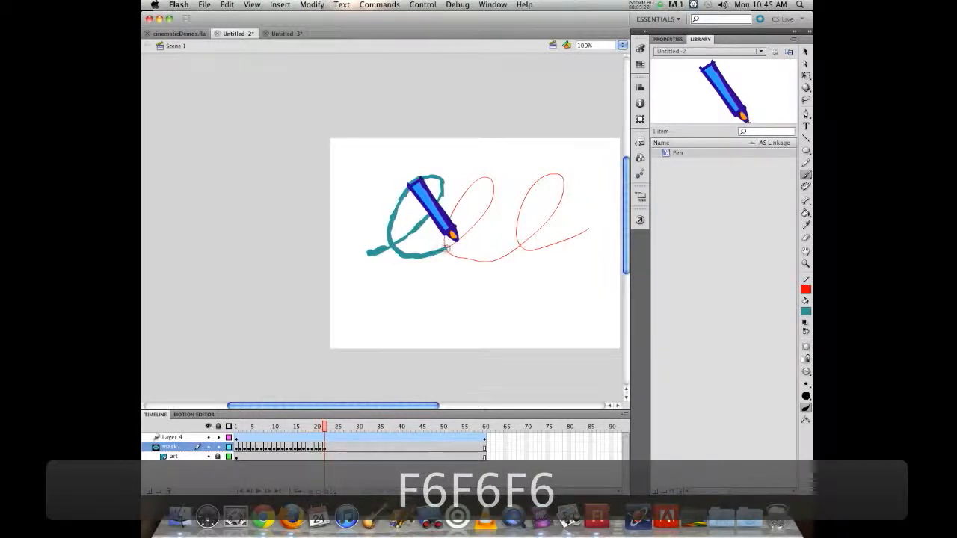
pyautogui.press('F6')
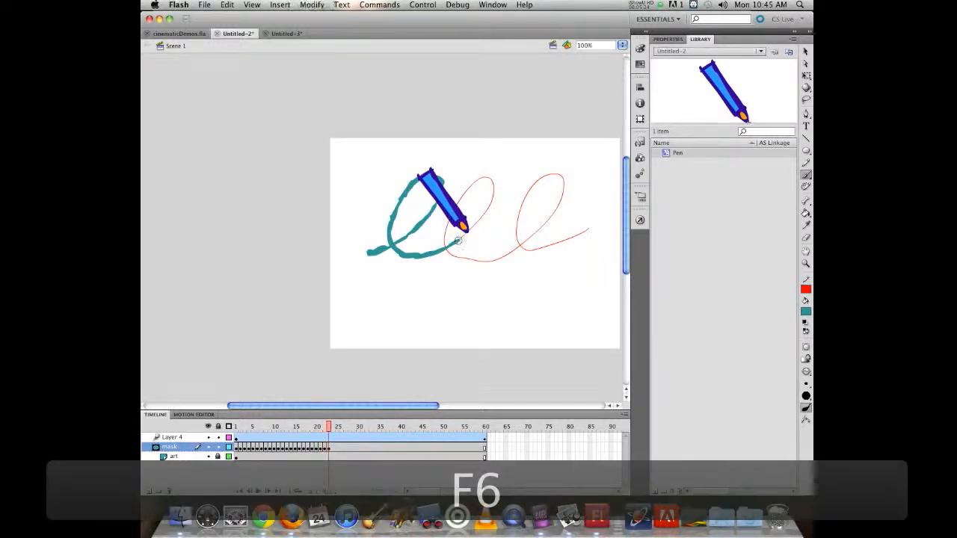
pyautogui.press('F6')
pyautogui.moveTo(467, 234)
pyautogui.mouseDown()
pyautogui.moveTo(494, 187)
pyautogui.moveTo(471, 174)
pyautogui.mouseUp()
pyautogui.press('F6')
pyautogui.press('F6')
pyautogui.press('F6')
pyautogui.press('F6')
pyautogui.press('F6')
pyautogui.press('F6')
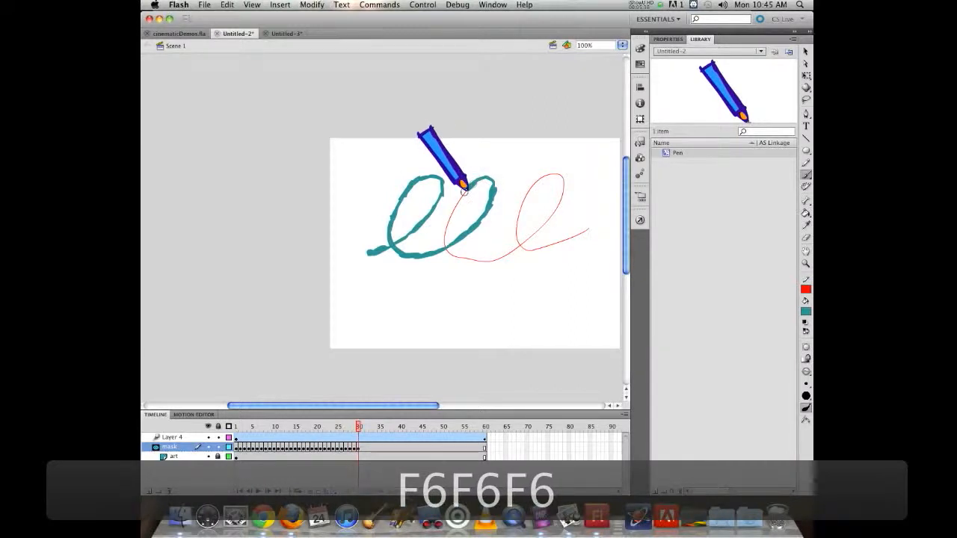
# Step: Add mask keyframes on frames 31 through 39, brushing teal down the second loop and around its base behind the pen tip
pyautogui.press('F6')
pyautogui.press('F6')
pyautogui.moveTo(458, 198)
pyautogui.mouseDown()
pyautogui.moveTo(442, 235)
pyautogui.moveTo(467, 260)
pyautogui.mouseUp()
pyautogui.press('F6')
pyautogui.press('F6')
pyautogui.press('F6')
pyautogui.press('F6')
pyautogui.press('F6')
pyautogui.press('F6')
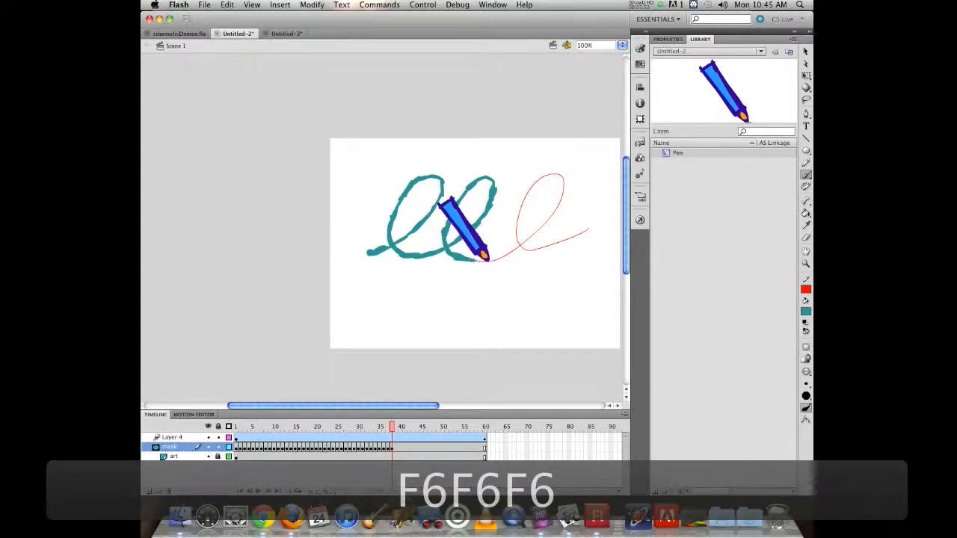
pyautogui.press('F6')
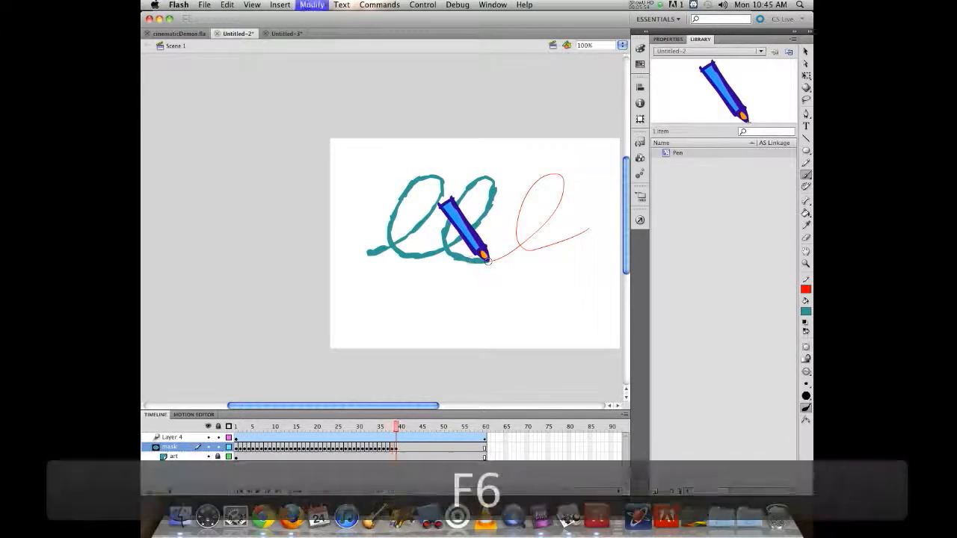
# Step: Add mask keyframes on frames 40 through 46, brushing teal from the second loop's base up the rising side of the third loop
pyautogui.moveTo(467, 260); pyautogui.dragTo(496, 253)
pyautogui.press('F6')
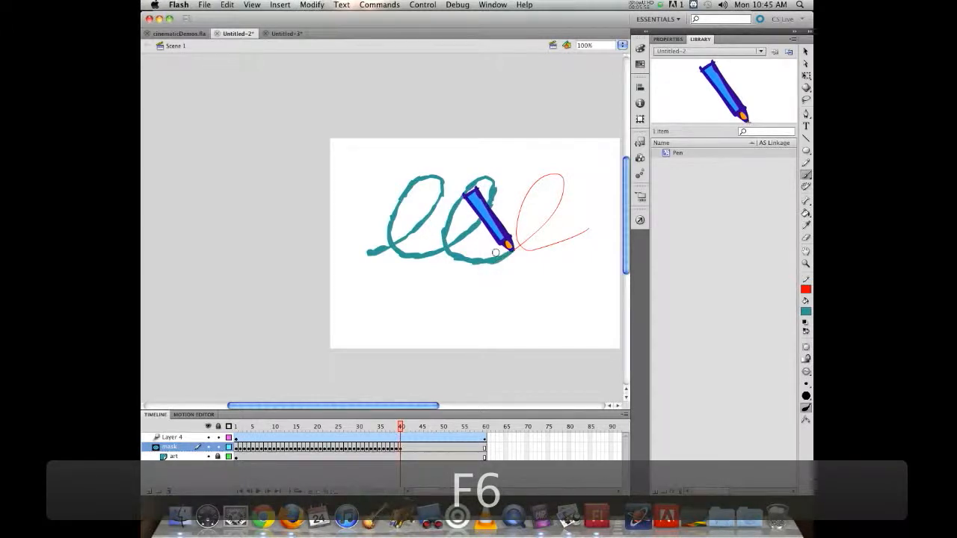
pyautogui.press('F6')
pyautogui.moveTo(496, 252); pyautogui.dragTo(523, 246)
pyautogui.press('F6')
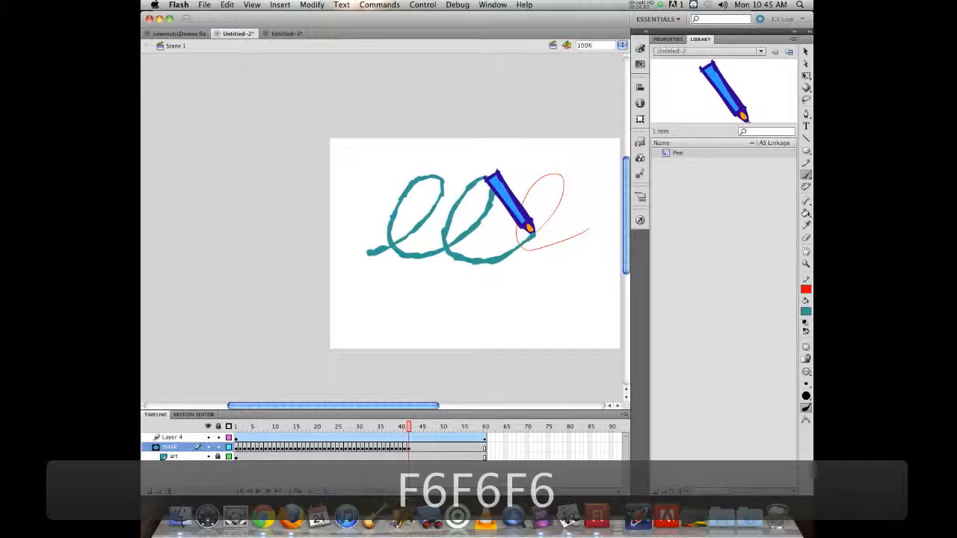
pyautogui.press('F6')
pyautogui.moveTo(523, 246); pyautogui.dragTo(550, 214)
pyautogui.press('F6')
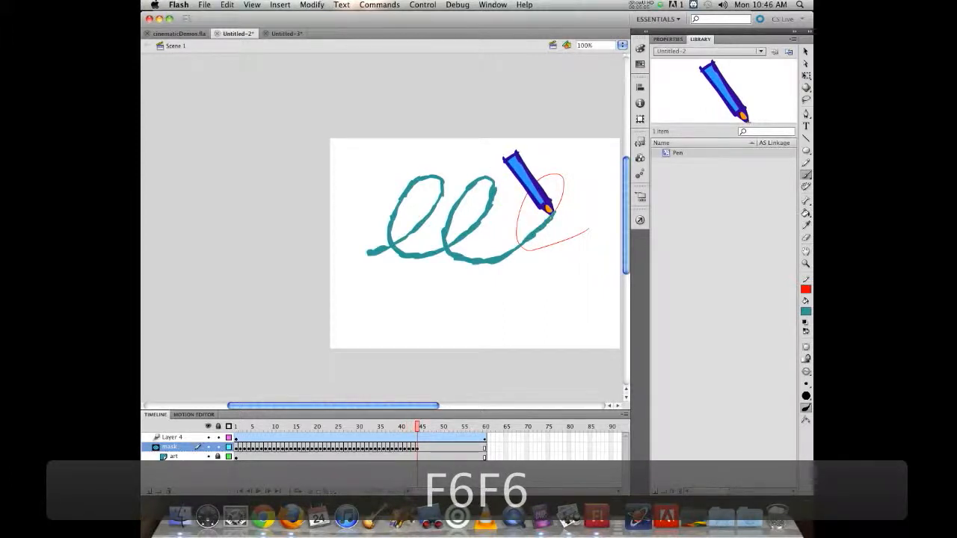
pyautogui.press('F6')
pyautogui.press('F6')
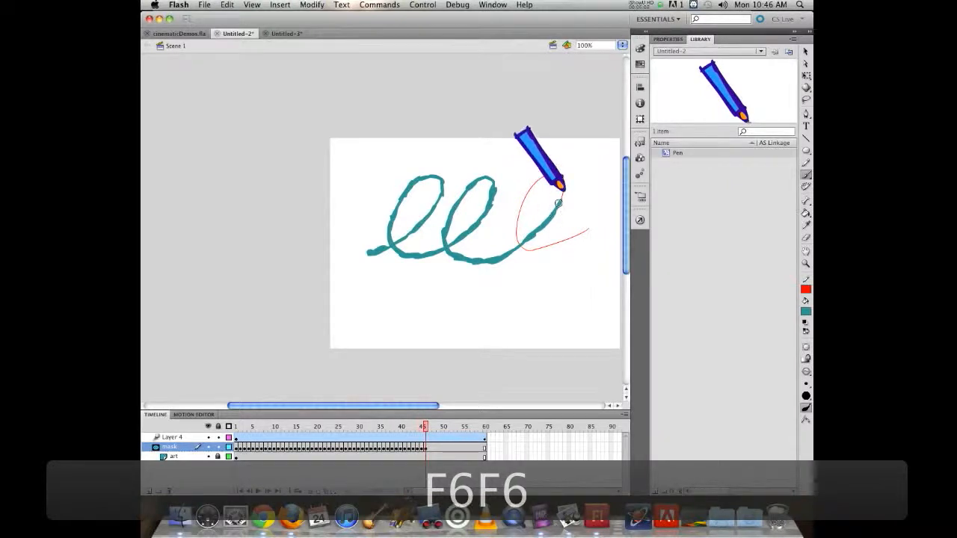
pyautogui.press('F6')
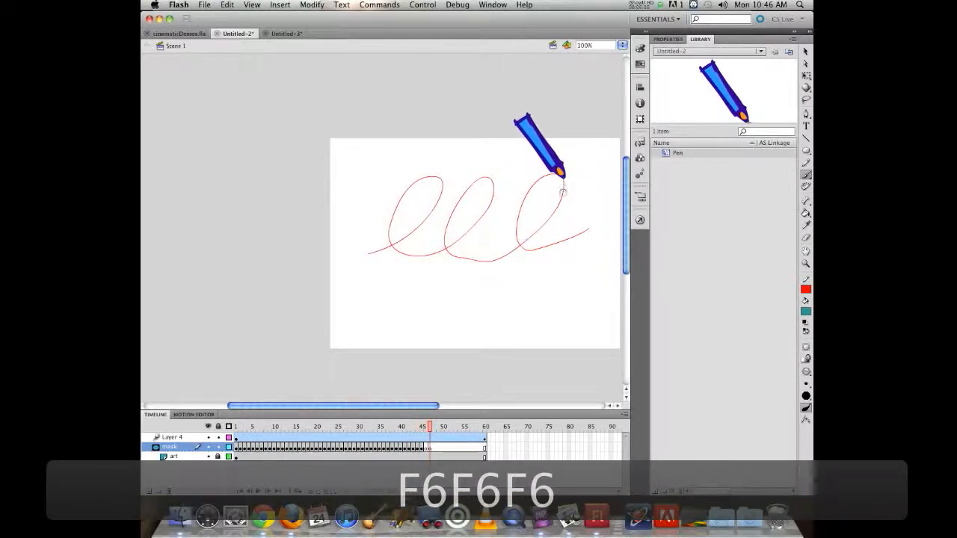
pyautogui.press('super+z')
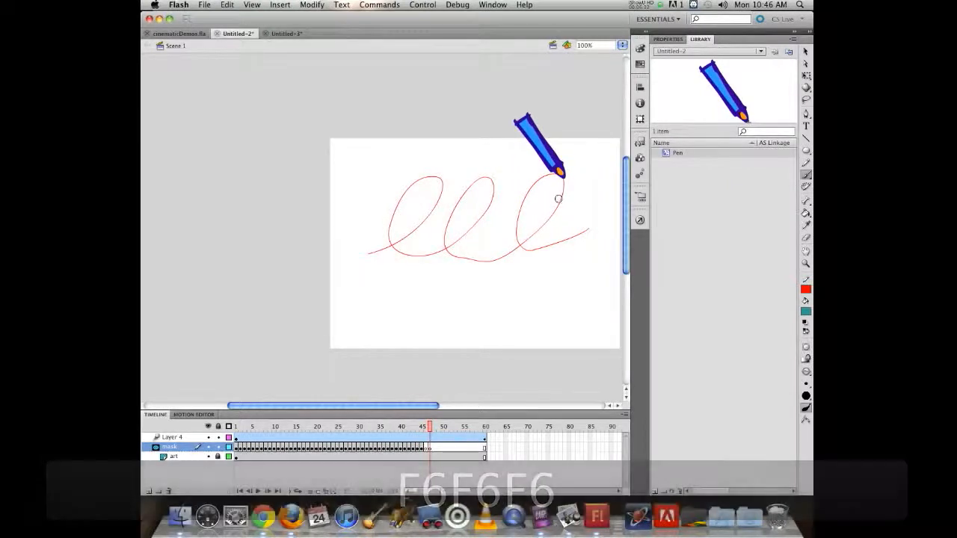
pyautogui.press('super+z')
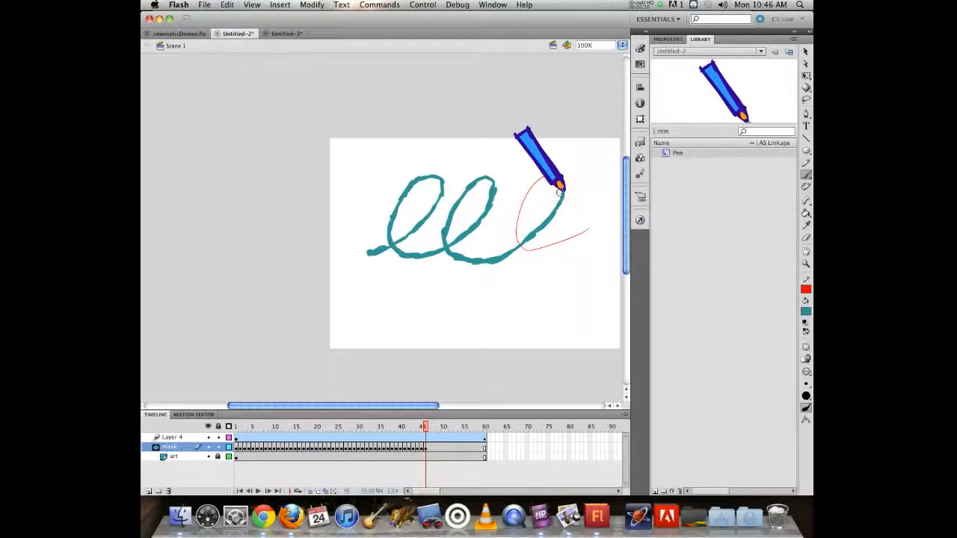
# Step: Add mask keyframes on frames 47 through 53, brushing teal over the top of the third loop and down its far side
pyautogui.press('F6')
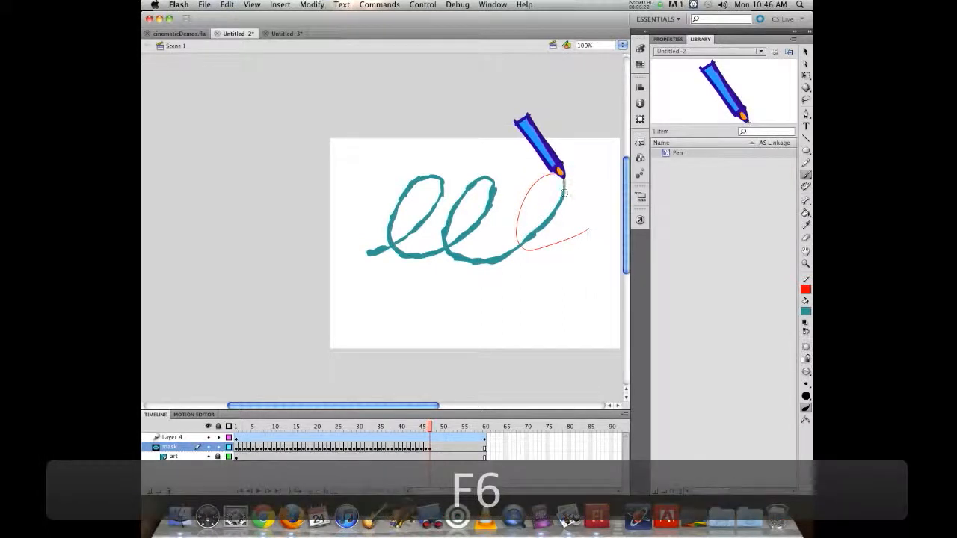
pyautogui.press('F6')
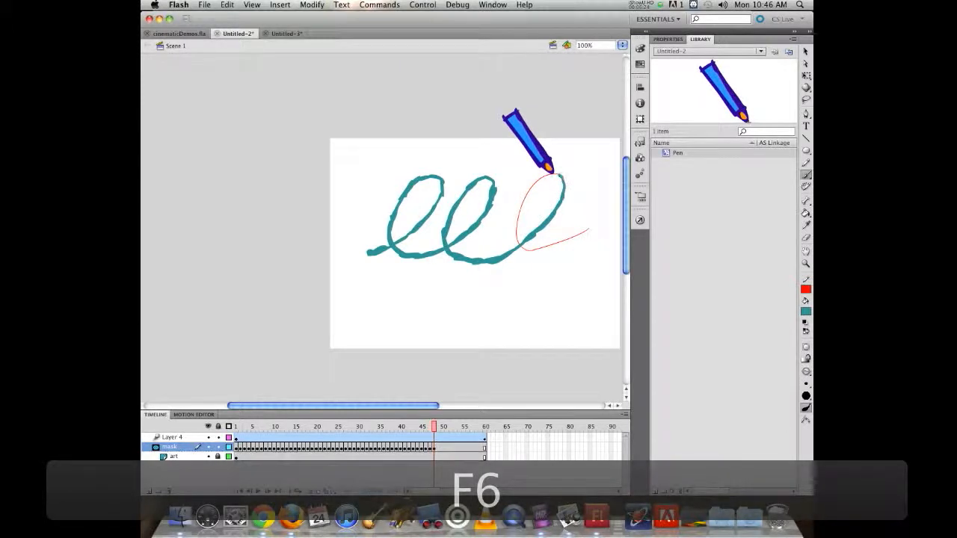
pyautogui.press('F6')
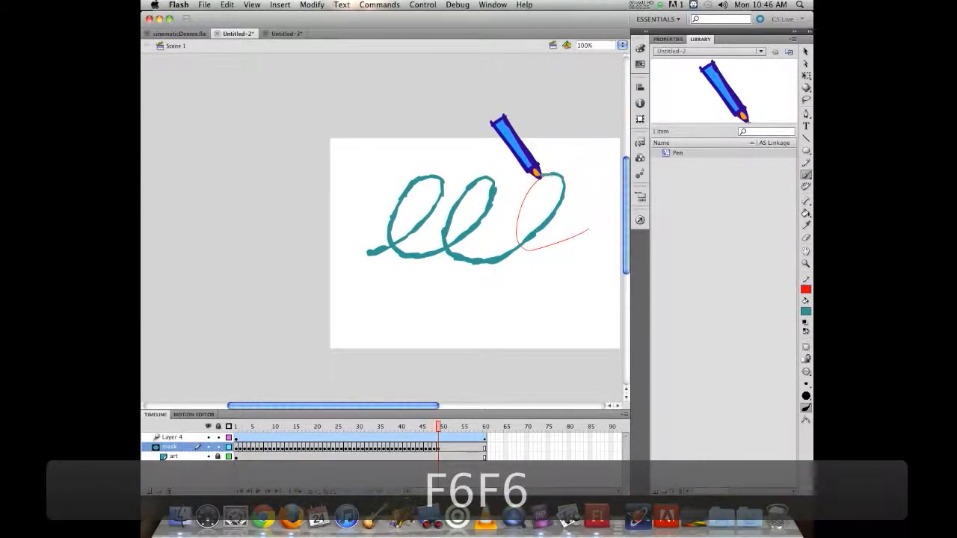
pyautogui.press('F6')
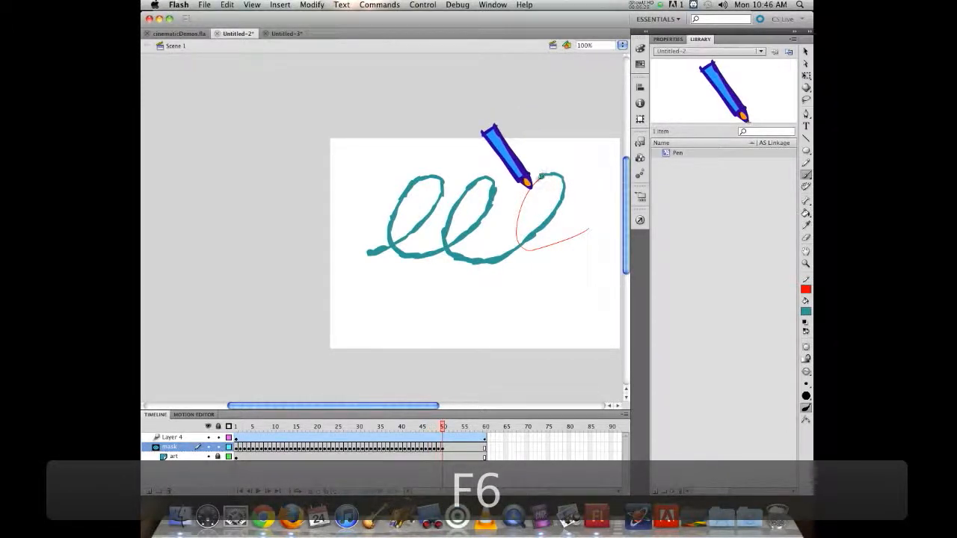
pyautogui.press('F6')
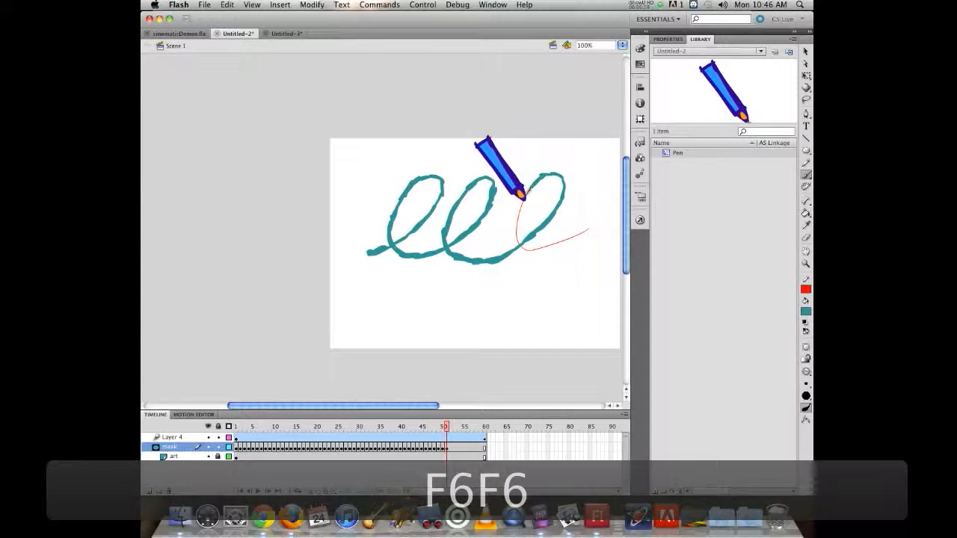
pyautogui.press('F6')
pyautogui.press('F6')
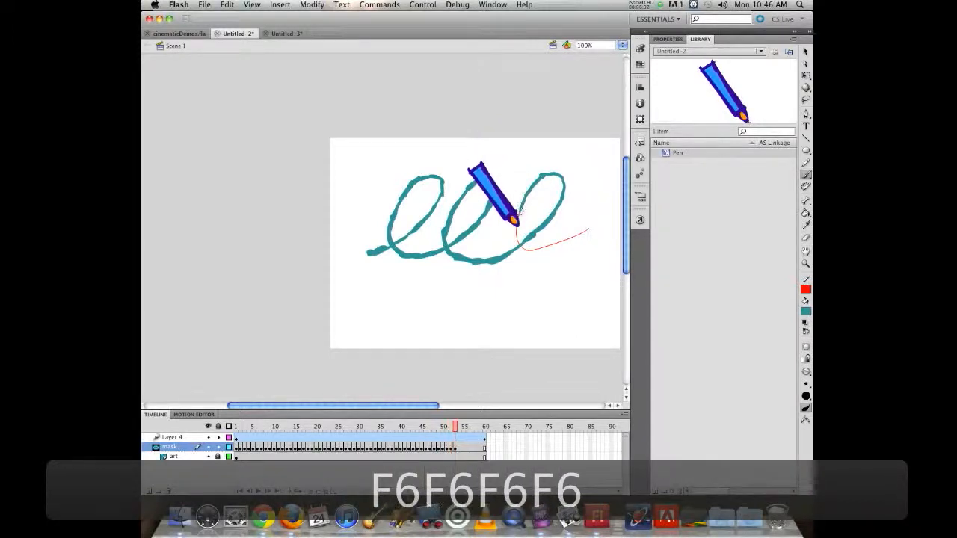
# Step: Add mask keyframes on frames 54 through 60, brushing teal around the third loop's base and along the tail to the line's end
pyautogui.press('F6')
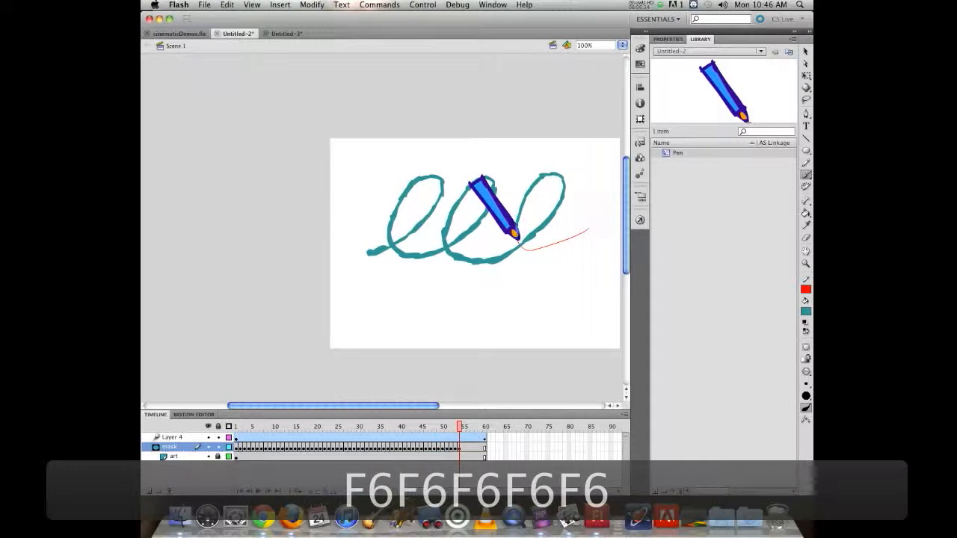
pyautogui.press('F6')
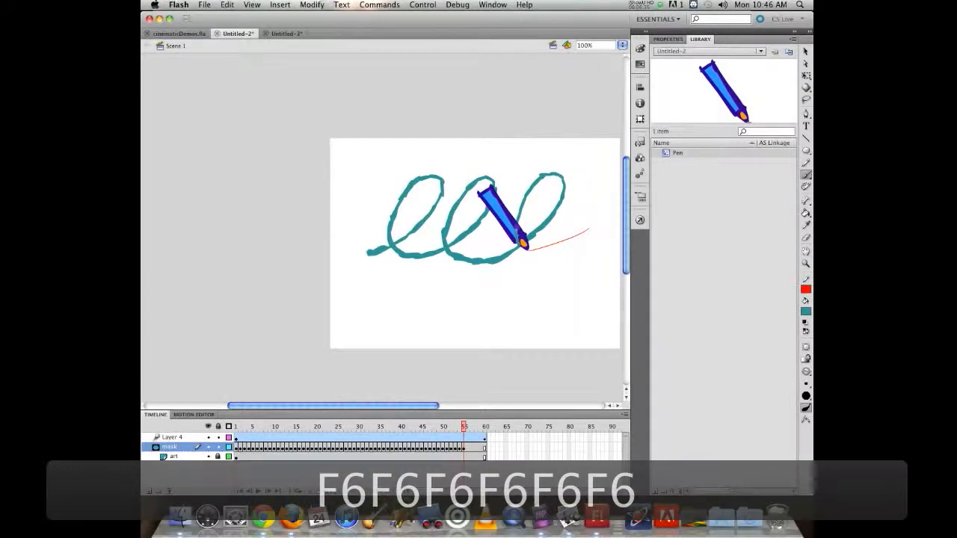
pyautogui.press('F6')
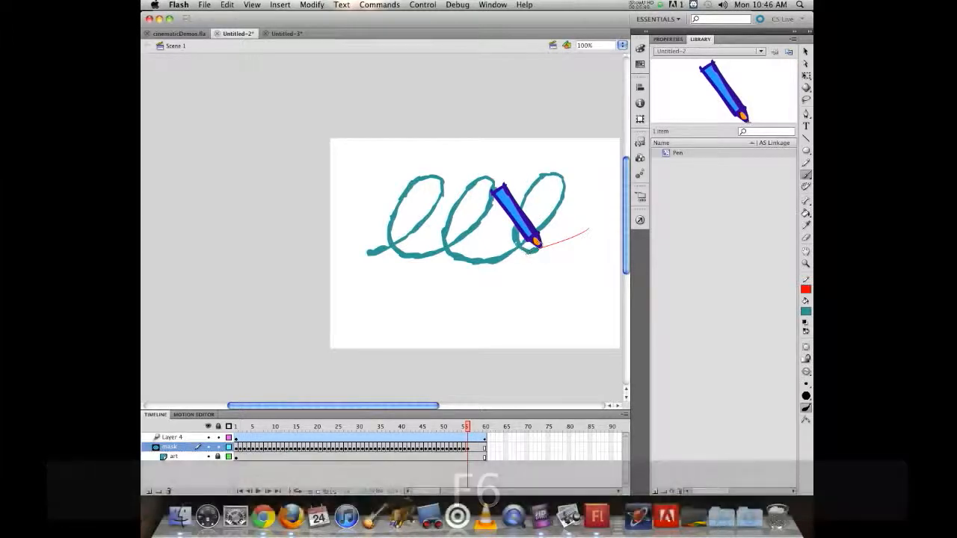
pyautogui.press('F6')
pyautogui.moveTo(546, 251); pyautogui.dragTo(553, 245)
pyautogui.press('F6')
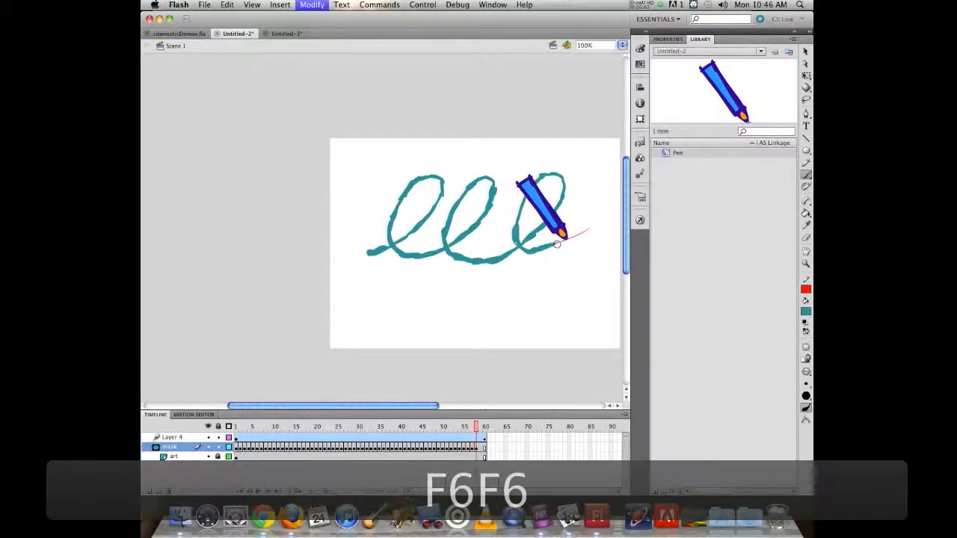
pyautogui.press('F6')
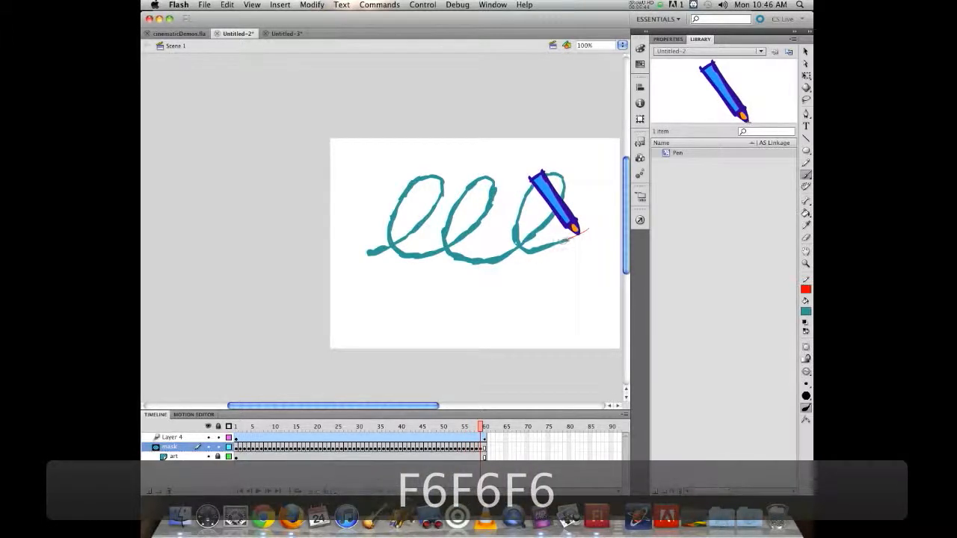
pyautogui.press('F6')
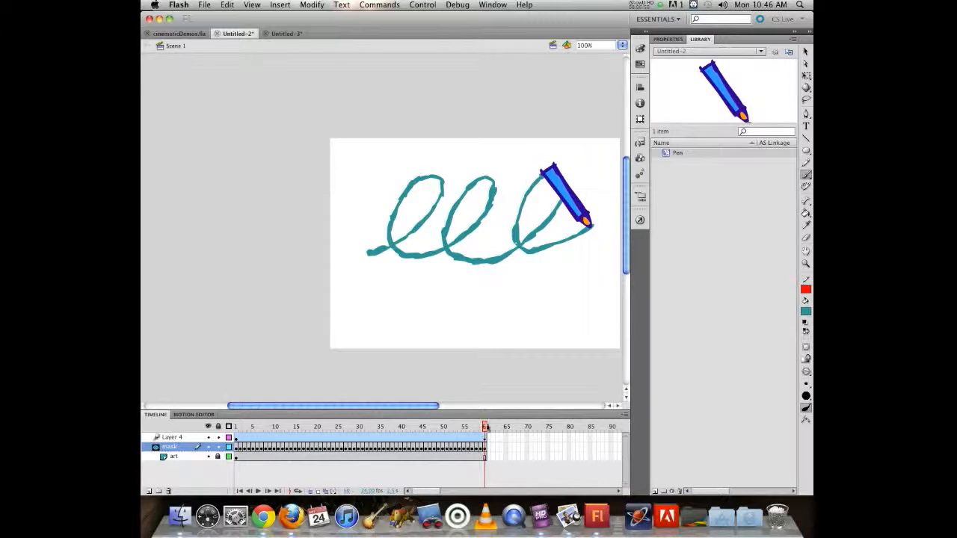
# Step: Lock the mask layer and scrub the timeline through to frame 60 to preview the pen drawing the line
pyautogui.moveTo(484, 426)
pyautogui.mouseDown()
pyautogui.moveTo(306, 426)
pyautogui.moveTo(200, 413)
pyautogui.moveTo(381, 420)
pyautogui.moveTo(257, 401)
pyautogui.moveTo(217, 438)
pyautogui.moveTo(292, 426)
pyautogui.moveTo(483, 426)
pyautogui.moveTo(237, 426)
pyautogui.moveTo(421, 423)
pyautogui.moveTo(297, 396)
pyautogui.mouseUp()
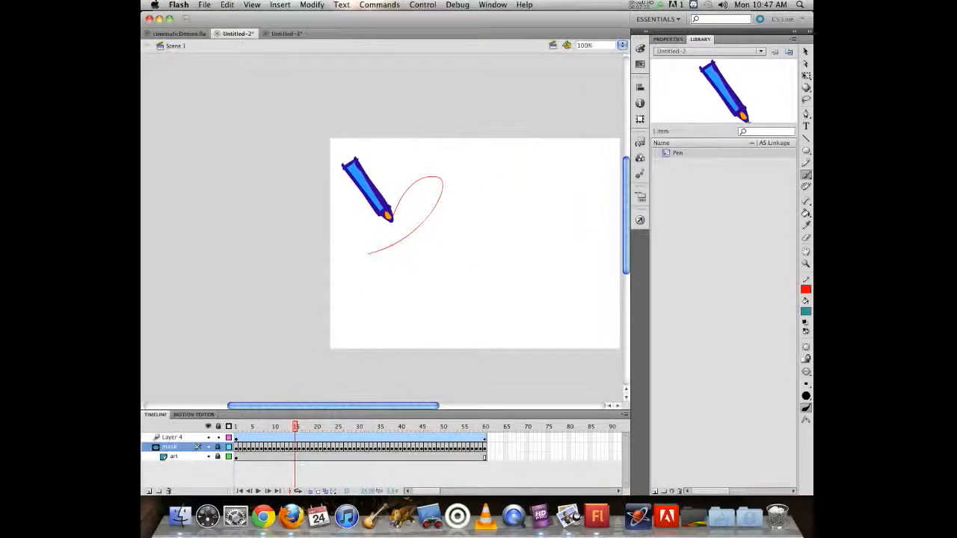
pyautogui.moveTo(295, 427)
pyautogui.mouseDown()
pyautogui.moveTo(240, 437)
pyautogui.moveTo(506, 428)
pyautogui.moveTo(170, 424)
pyautogui.moveTo(567, 422)
pyautogui.mouseUp()
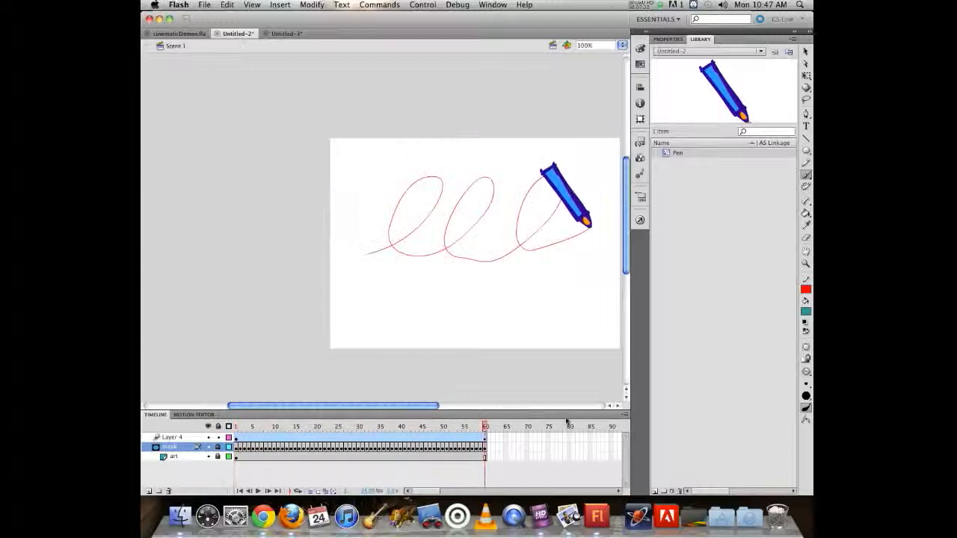